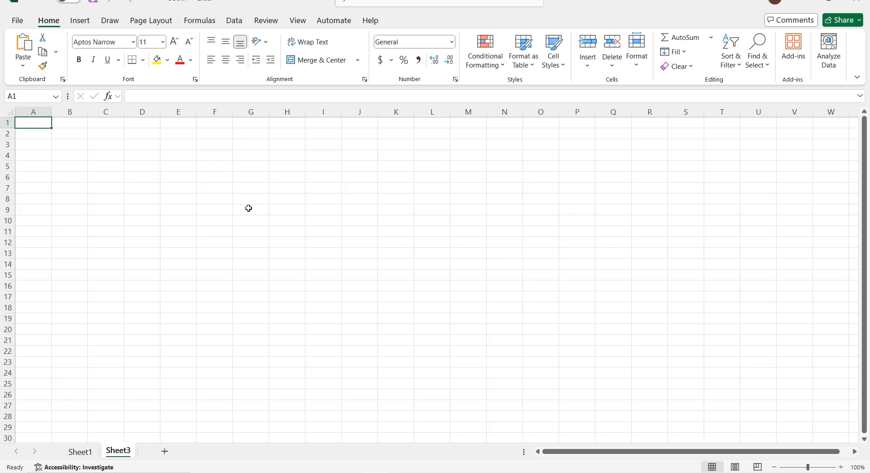
Step: Enter the labels Low, Med and High in cells B2 to B4
{"action": "scroll", "coordinate": [249, 208], "scroll_direction": "up", "scroll_amount": 3}
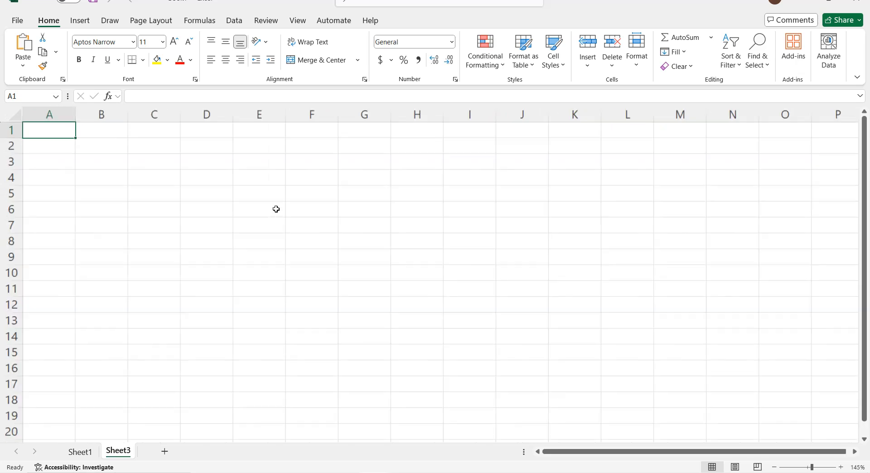
{"action": "left_click", "coordinate": [120, 143]}
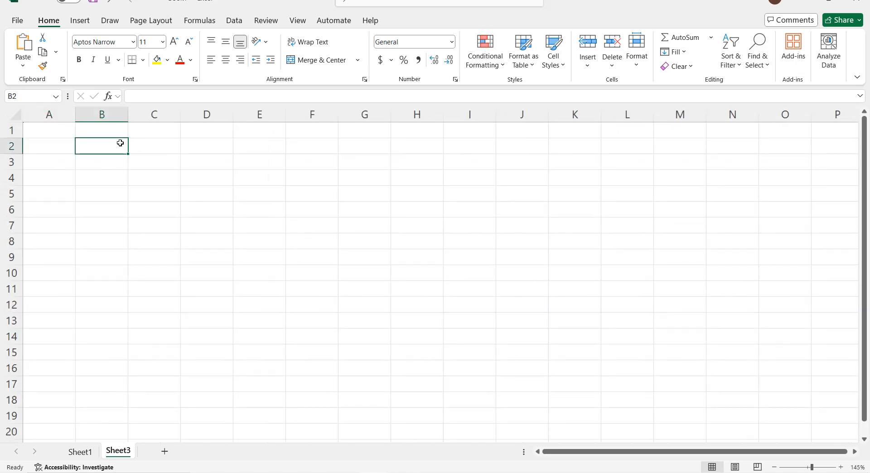
{"action": "type", "text": "Min"}
{"action": "key", "text": "BackSpace"}
{"action": "key", "text": "BackSpace"}
{"action": "key", "text": "BackSpace"}
{"action": "type", "text": "Low"}
{"action": "key", "text": "Return"}
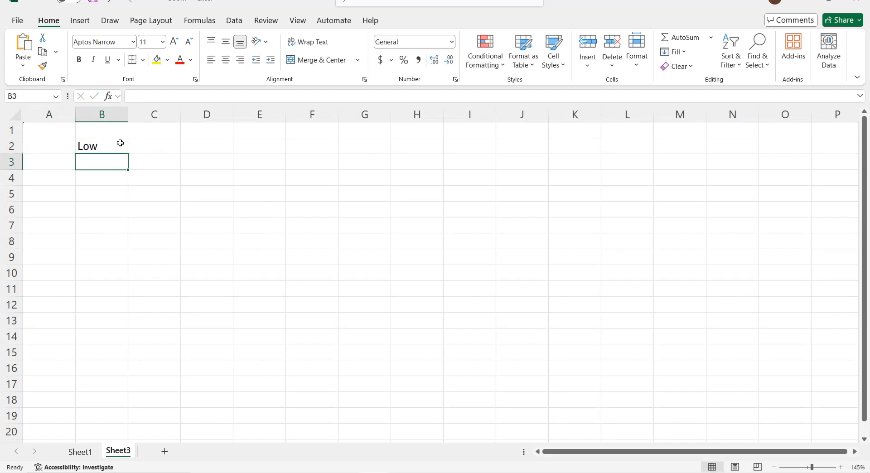
{"action": "type", "text": "Med"}
{"action": "key", "text": "Return"}
{"action": "type", "text": "High"}
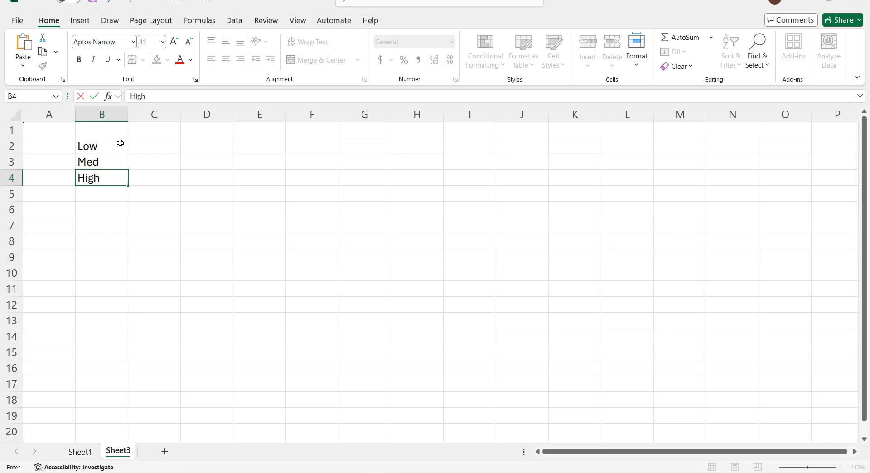
{"action": "key", "text": "Return"}
Step: Format cells C2 to C5 with the Percentage number format
{"action": "left_click_drag", "start_coordinate": [150, 144], "coordinate": [156, 193]}
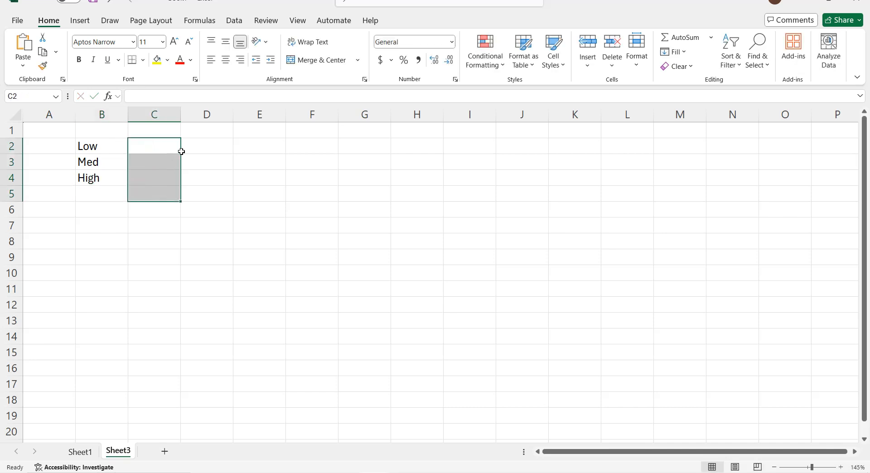
{"action": "left_click", "coordinate": [452, 42]}
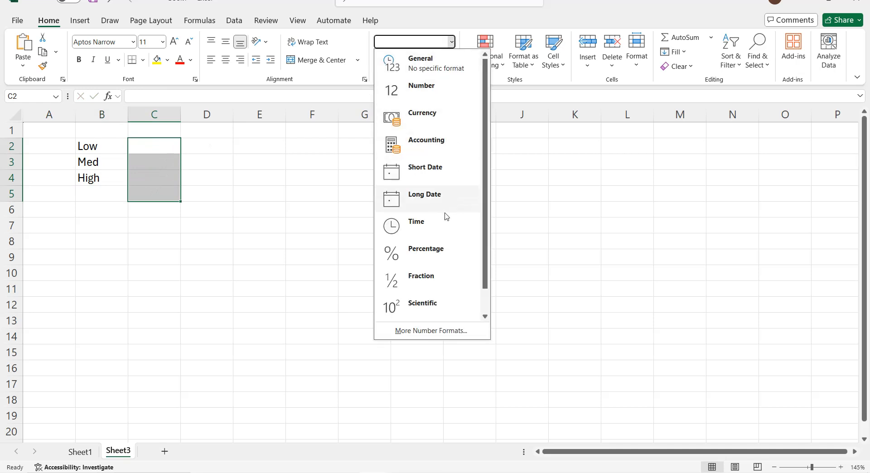
{"action": "left_click", "coordinate": [439, 257]}
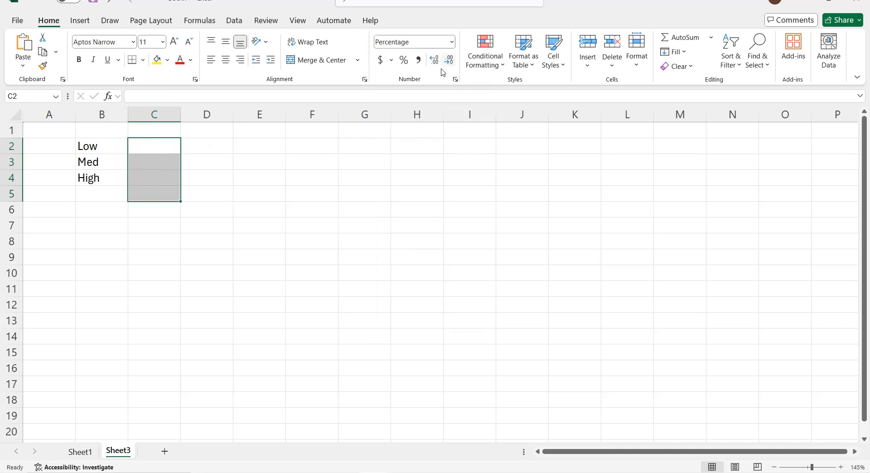
Step: Enter 25%, 50% and 25% beside Low, Med and High in column C, and 100% in C5
{"action": "left_click", "coordinate": [171, 145]}
{"action": "type", "text": "25"}
{"action": "key", "text": "Return"}
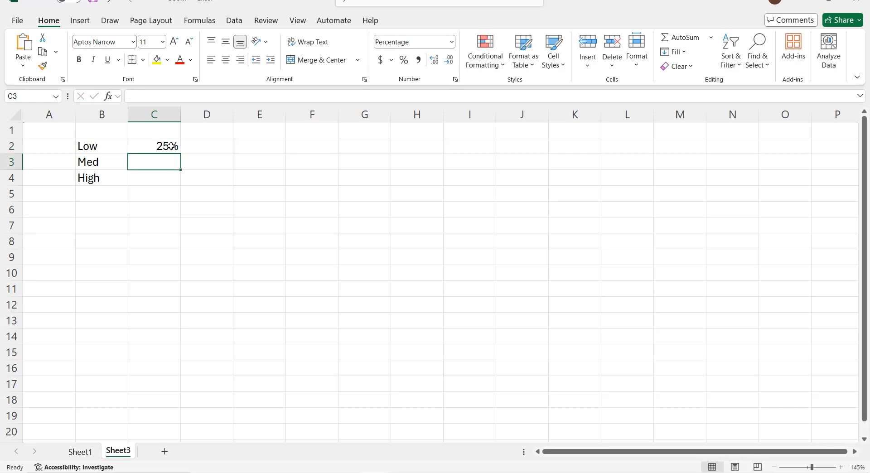
{"action": "type", "text": "50"}
{"action": "key", "text": "Return"}
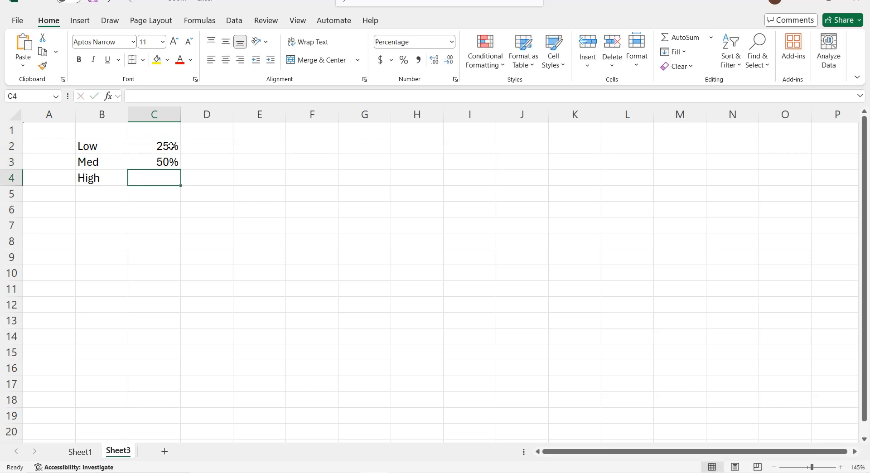
{"action": "type", "text": "25"}
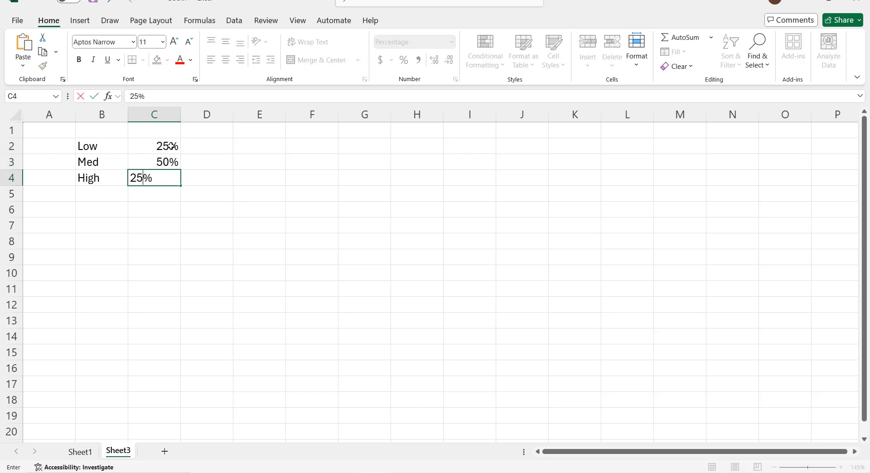
{"action": "key", "text": "Return"}
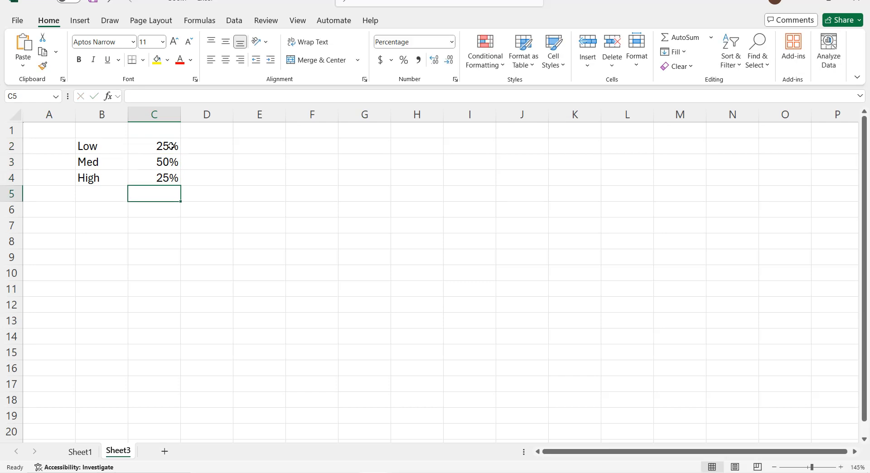
{"action": "type", "text": "100"}
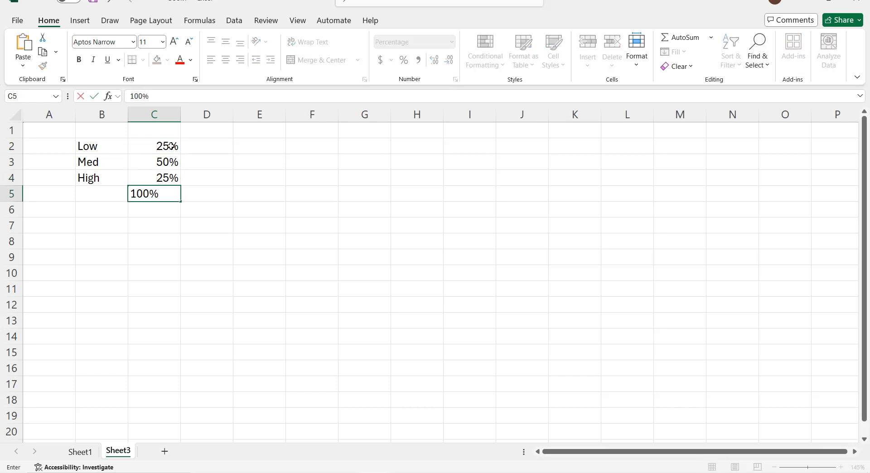
{"action": "key", "text": "Return"}
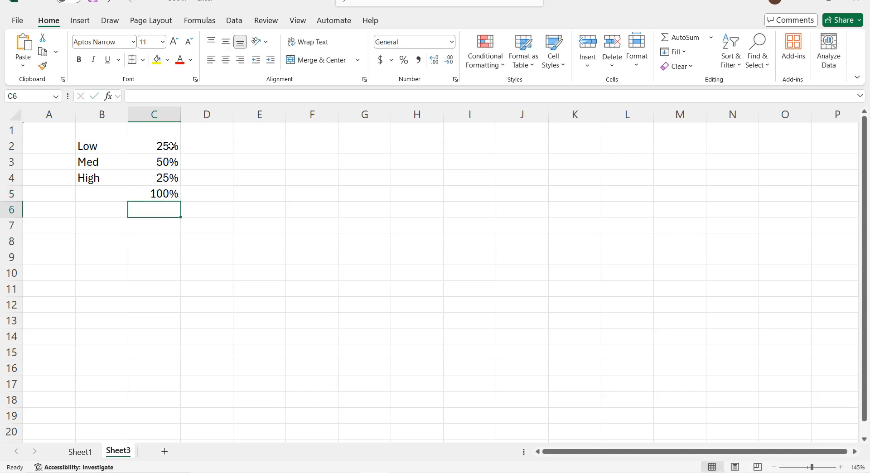
Step: Enter the labels Current Value, Thickness and Diff in cells E2 to E4 and autofit column E to them
{"action": "left_click", "coordinate": [276, 144]}
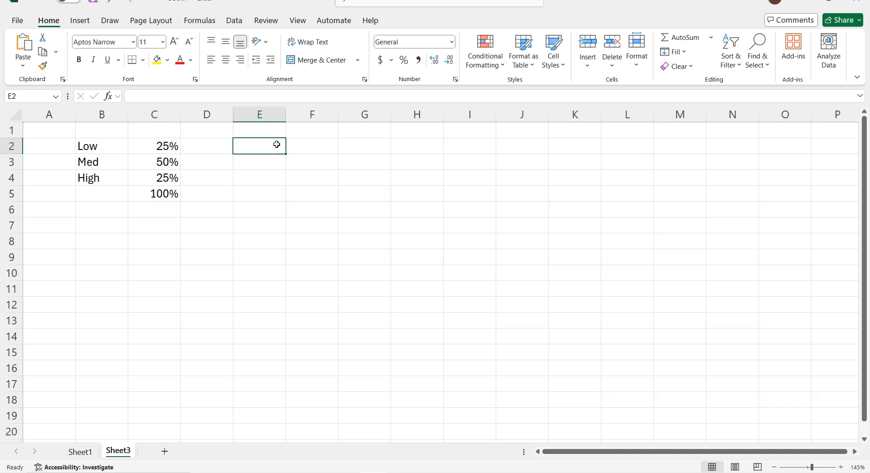
{"action": "type", "text": "Curent"}
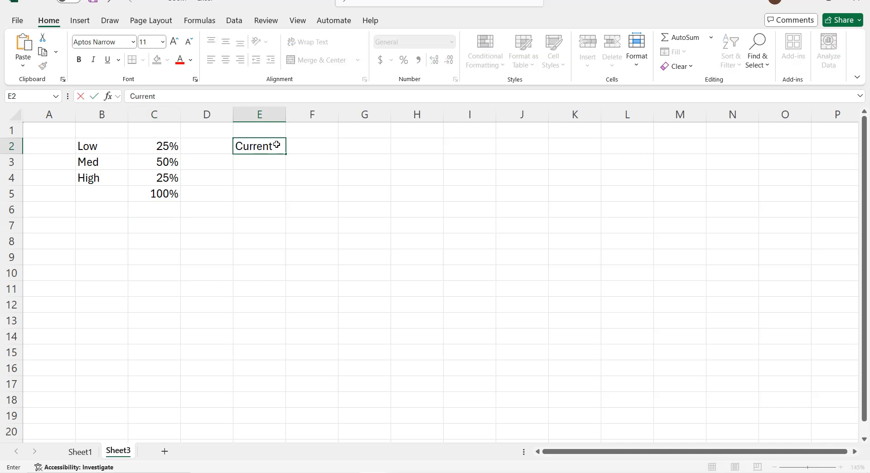
{"action": "type", "text": " Vak"}
{"action": "key", "text": "BackSpace"}
{"action": "key", "text": "Return"}
{"action": "type", "text": "T"}
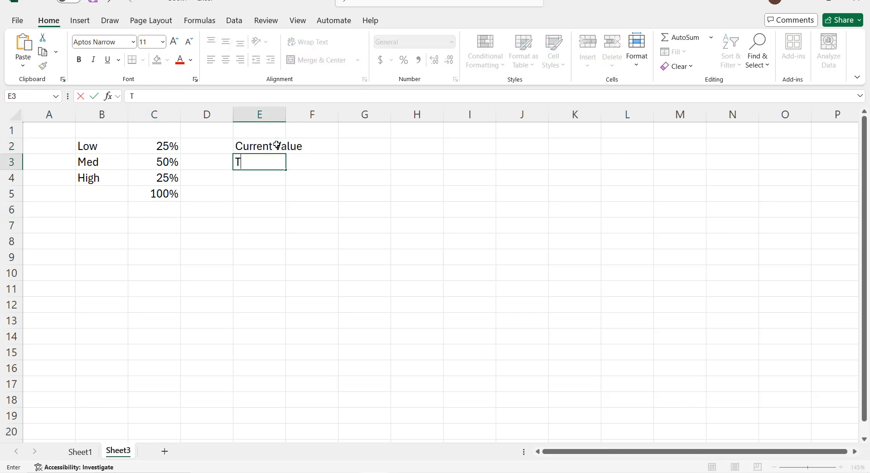
{"action": "type", "text": "hickness"}
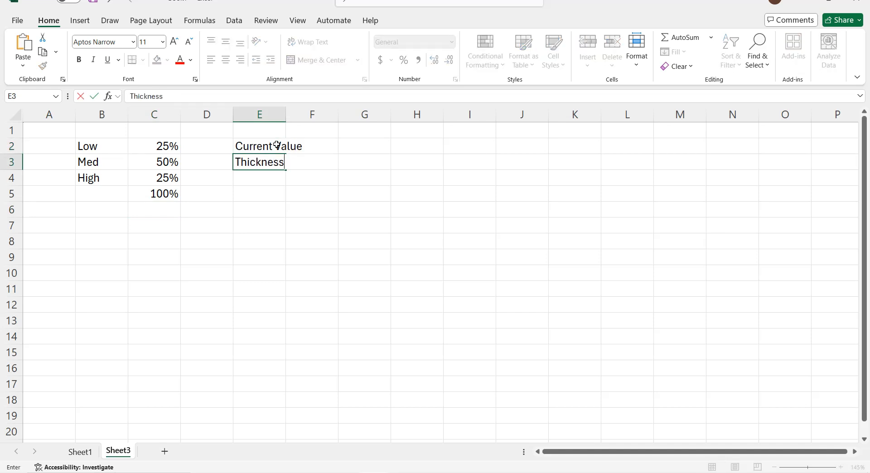
{"action": "key", "text": "Return"}
{"action": "type", "text": "Diff"}
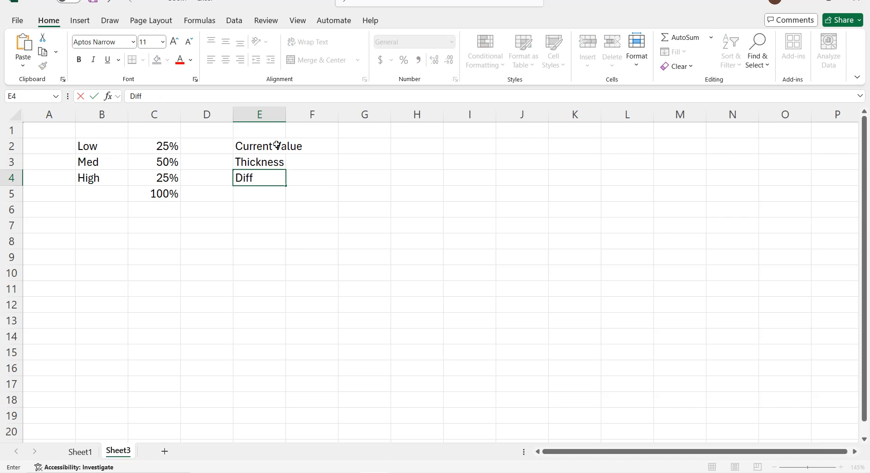
{"action": "key", "text": "Return"}
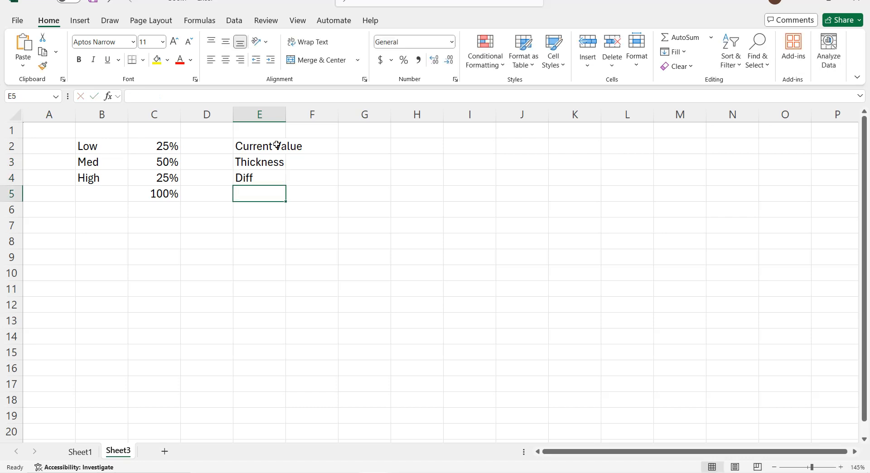
{"action": "double_click", "coordinate": [285, 116]}
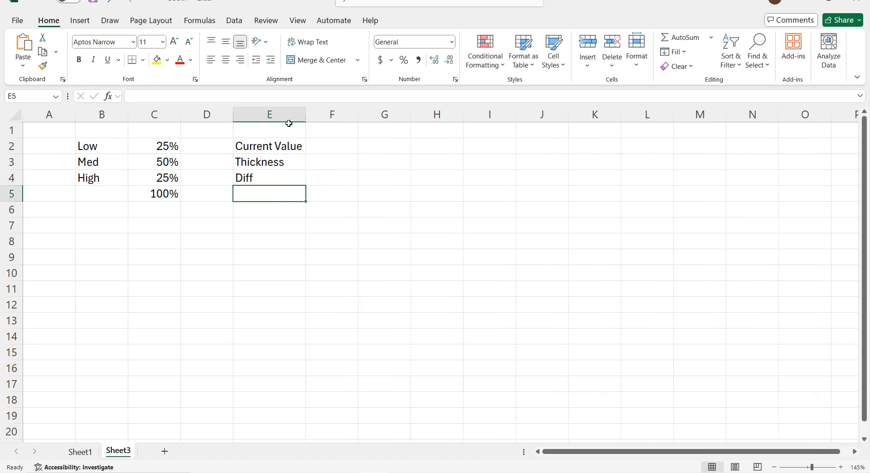
Step: Apply the Percentage number format to cells F2 to F4
{"action": "left_click", "coordinate": [322, 146]}
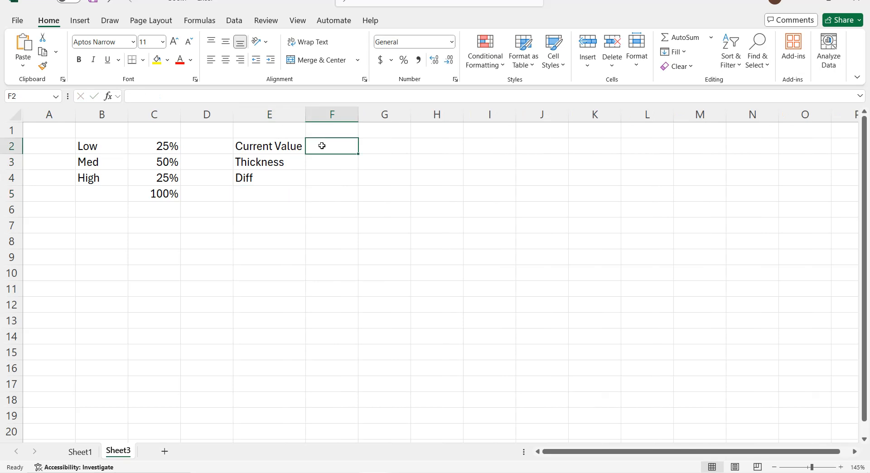
{"action": "left_click_drag", "start_coordinate": [321, 144], "coordinate": [327, 179]}
{"action": "left_click", "coordinate": [451, 42]}
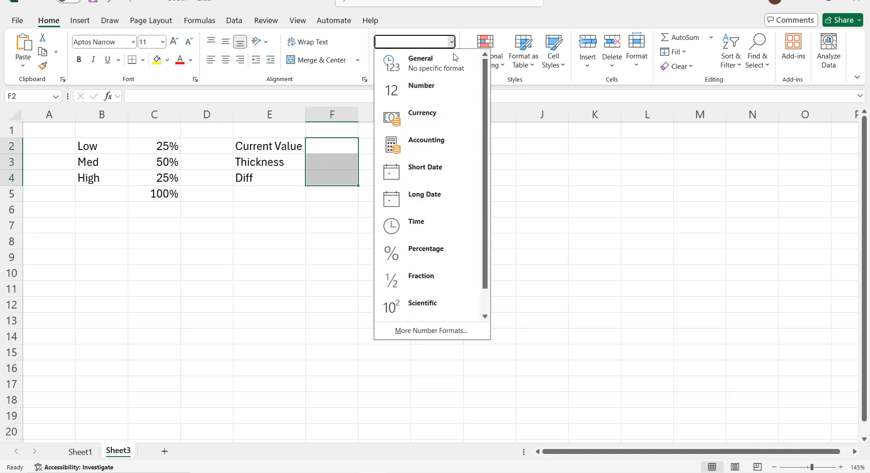
{"action": "left_click", "coordinate": [425, 249]}
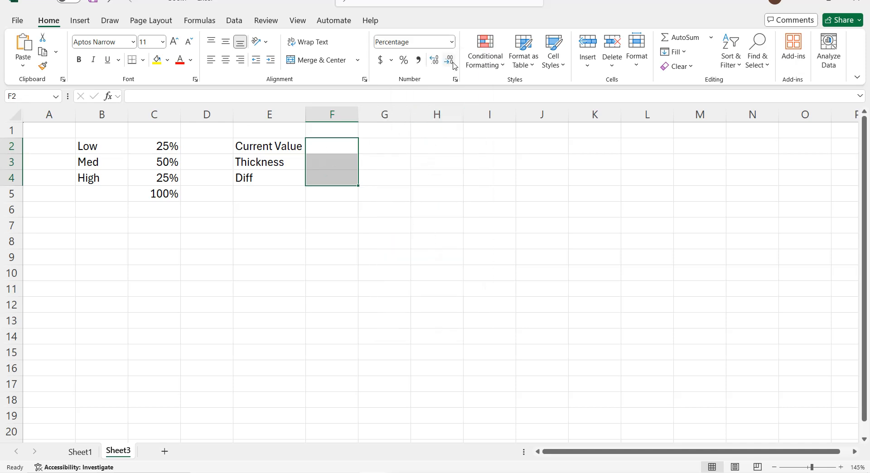
Step: Enter 50% as the Current Value in F2 and 5% as the Thickness in F3
{"action": "left_click", "coordinate": [349, 147]}
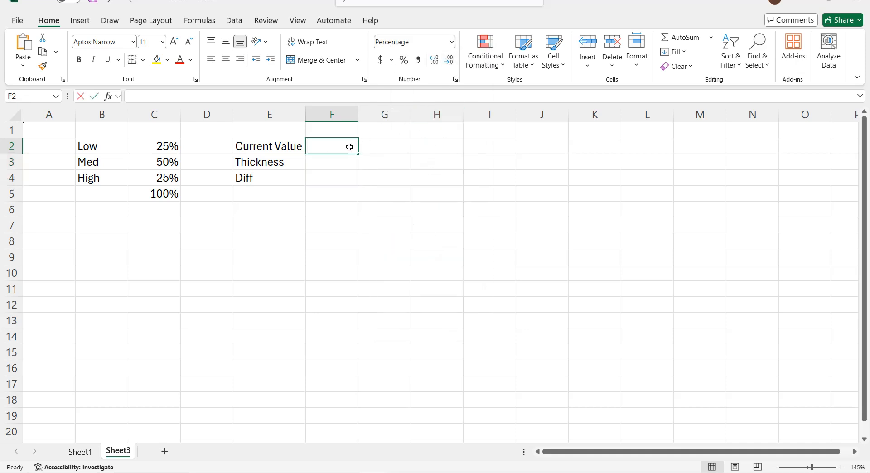
{"action": "type", "text": "50"}
{"action": "left_click", "coordinate": [352, 160]}
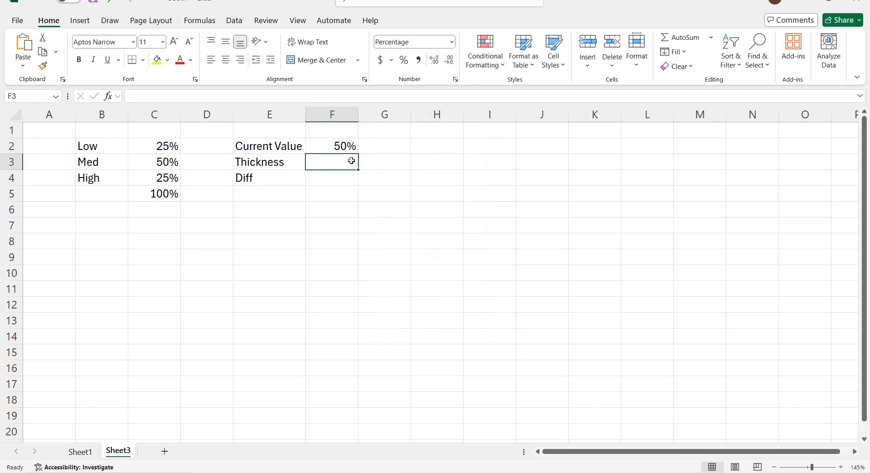
{"action": "type", "text": "5"}
Step: Calculate Diff in F4 with the formula =2-(F2+F3)
{"action": "left_click", "coordinate": [347, 178]}
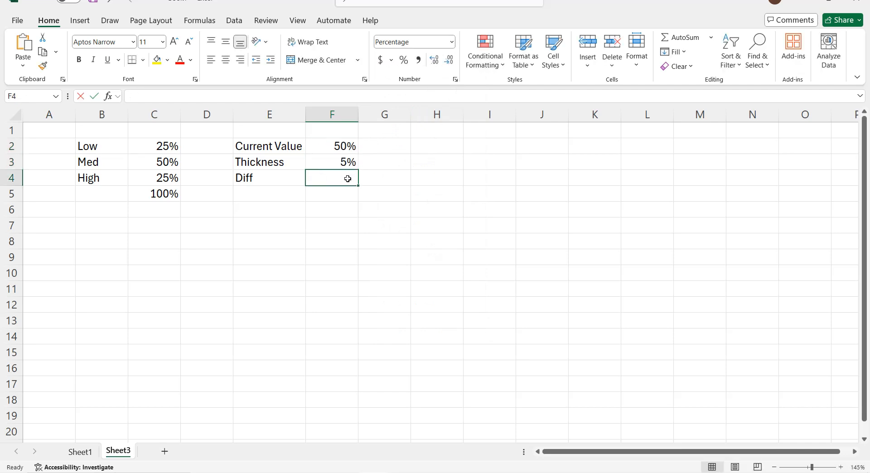
{"action": "type", "text": "=2"}
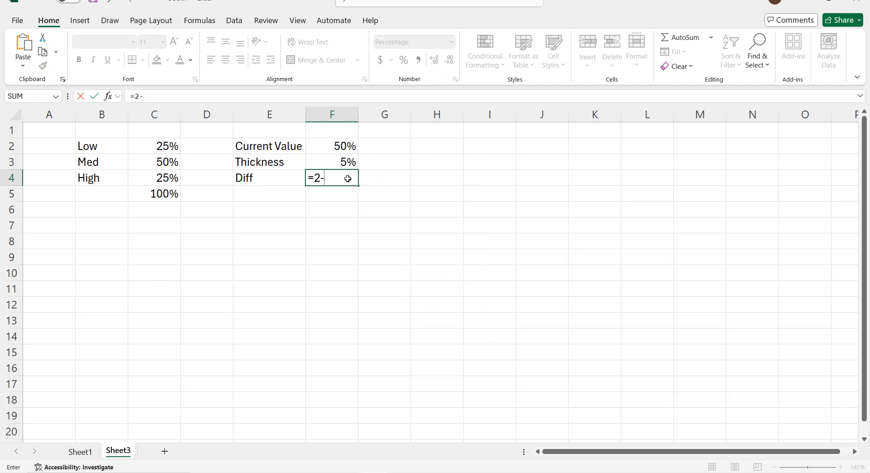
{"action": "type", "text": "-("}
{"action": "left_click", "coordinate": [345, 146]}
{"action": "type", "text": "+"}
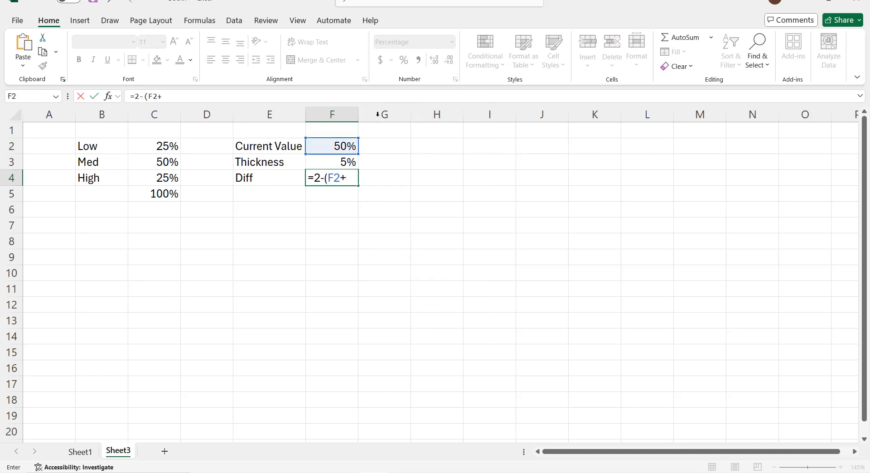
{"action": "left_click", "coordinate": [351, 160]}
{"action": "type", "text": ")"}
{"action": "key", "text": "Return"}
Step: Insert a doughnut chart based on the data in B2:C5
{"action": "left_click_drag", "start_coordinate": [89, 145], "coordinate": [154, 194]}
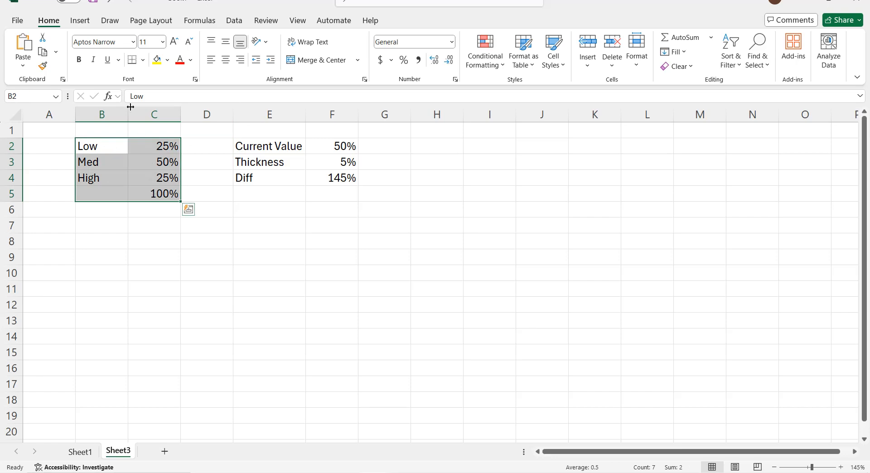
{"action": "left_click", "coordinate": [80, 21]}
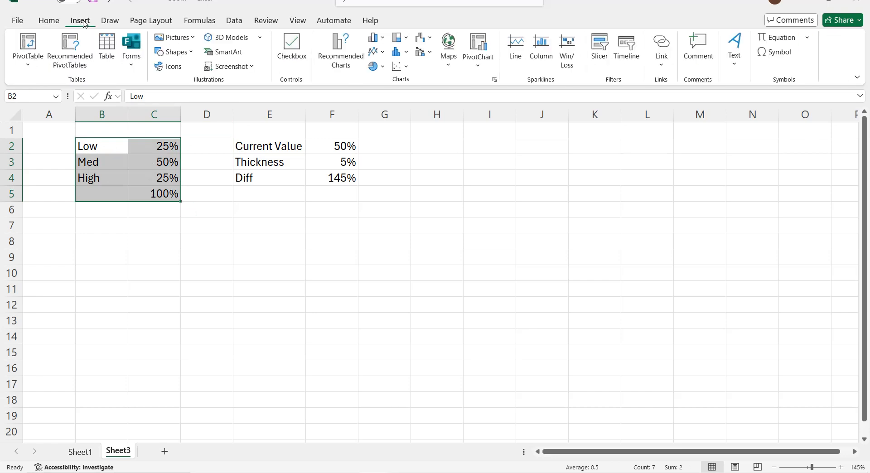
{"action": "left_click", "coordinate": [380, 67]}
{"action": "left_click", "coordinate": [383, 216]}
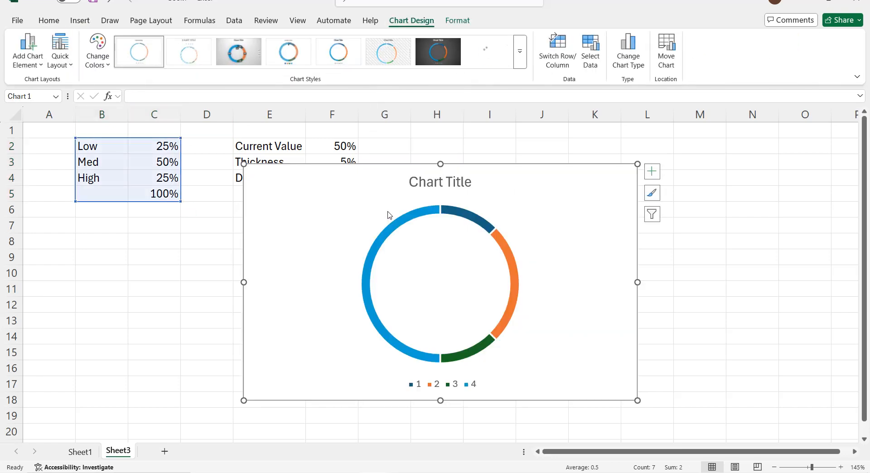
Step: Delete the title and the legend from the doughnut chart
{"action": "left_click", "coordinate": [448, 190]}
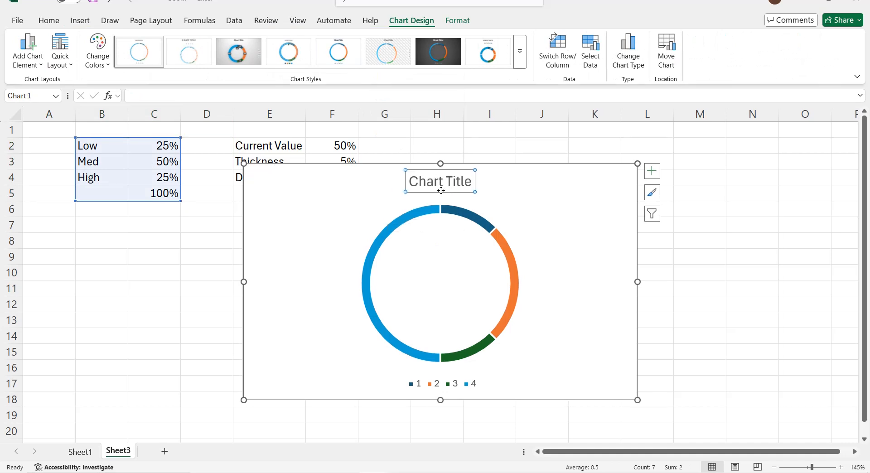
{"action": "key", "text": "Delete"}
{"action": "left_click", "coordinate": [455, 383]}
{"action": "key", "text": "Delete"}
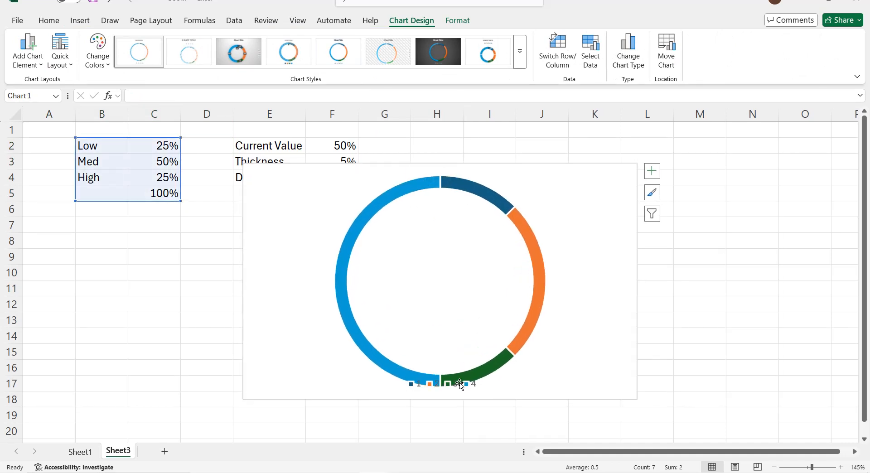
Step: Set the outer doughnut series' hole size to 50% and its angle of first slice to 270°
{"action": "left_click", "coordinate": [530, 239]}
{"action": "right_click", "coordinate": [531, 240]}
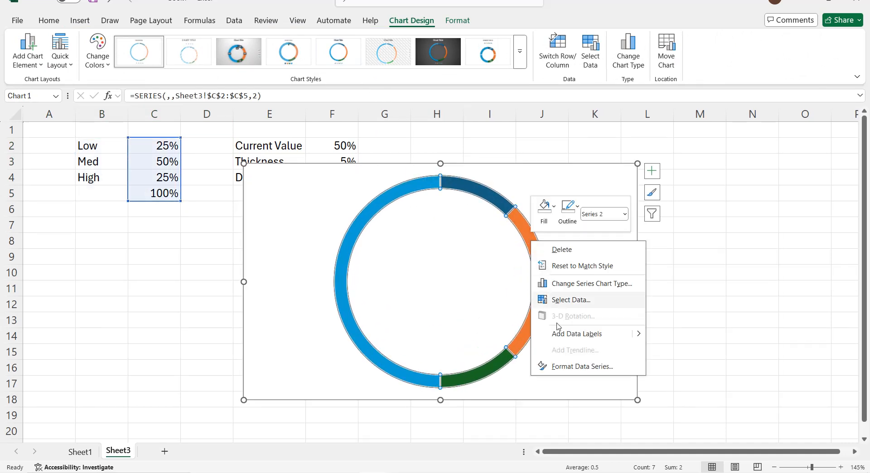
{"action": "left_click", "coordinate": [565, 367]}
{"action": "double_click", "coordinate": [815, 263]}
{"action": "type", "text": "50"}
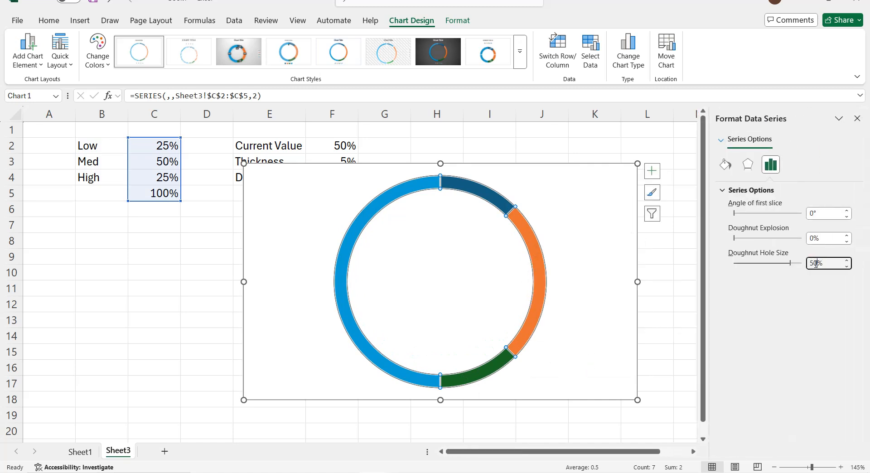
{"action": "key", "text": "Return"}
{"action": "left_click", "coordinate": [815, 214]}
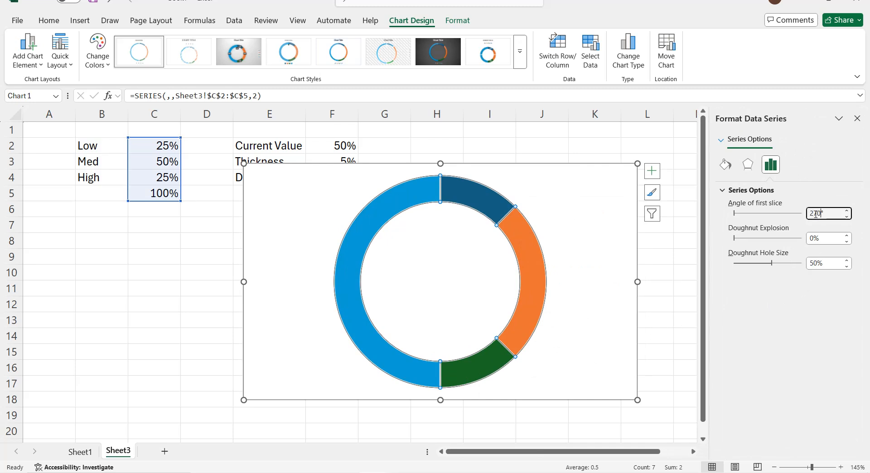
{"action": "type", "text": "270"}
{"action": "key", "text": "Return"}
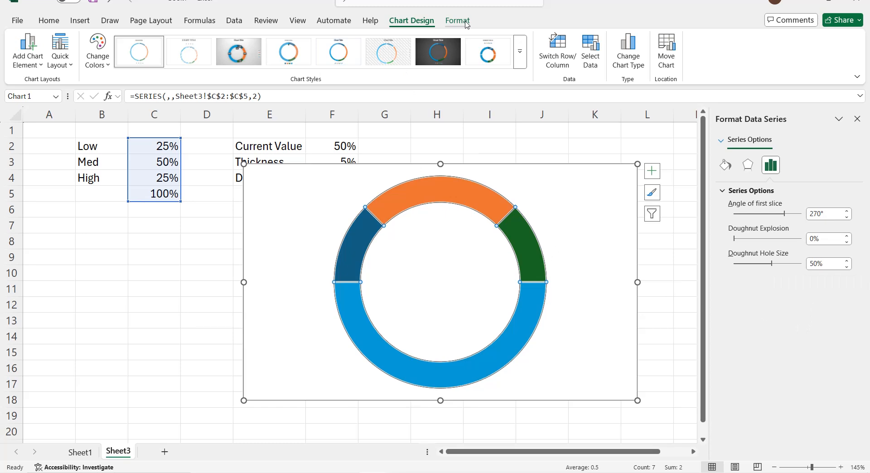
Step: Remove the outline from the doughnut series
{"action": "left_click", "coordinate": [457, 21]}
{"action": "left_click", "coordinate": [368, 51]}
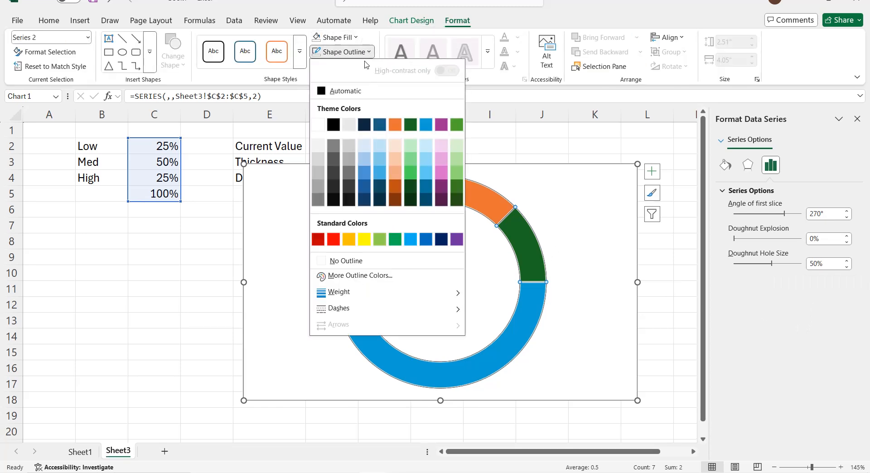
{"action": "left_click", "coordinate": [352, 263]}
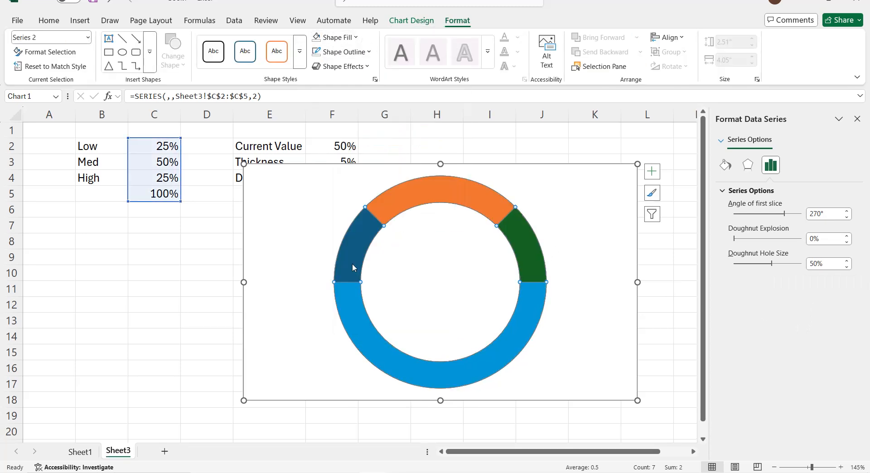
Step: Set the doughnut's lower 100% slice to no fill
{"action": "left_click", "coordinate": [360, 319]}
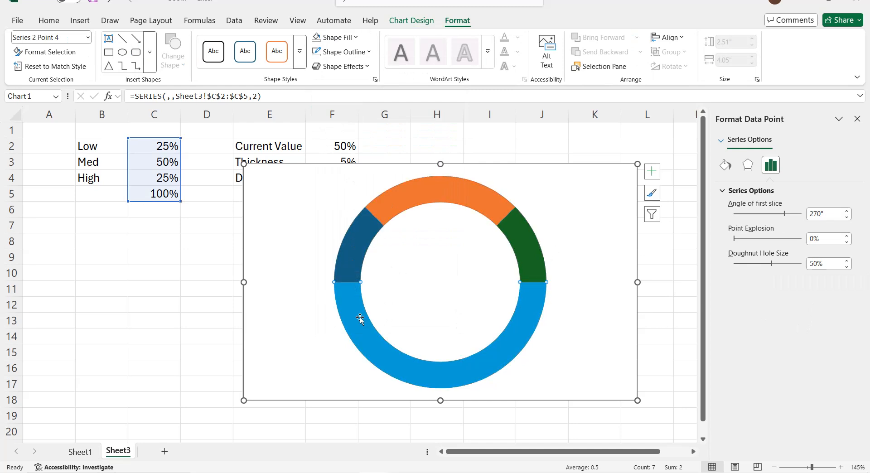
{"action": "left_click", "coordinate": [356, 38]}
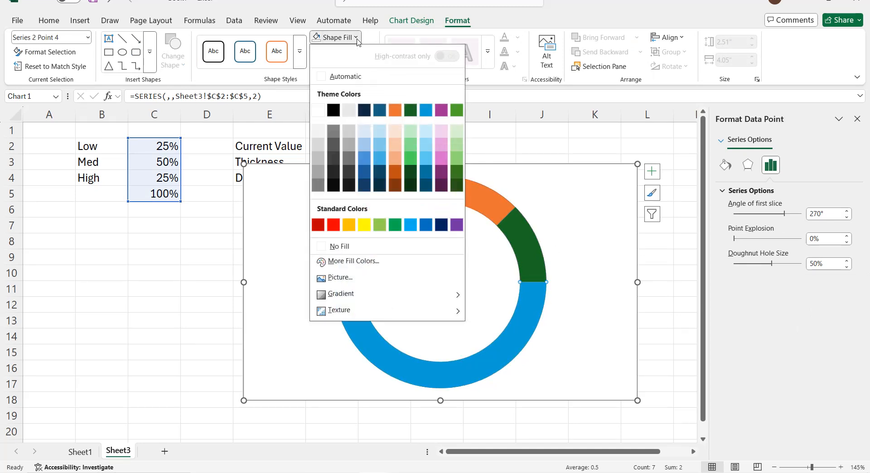
{"action": "left_click", "coordinate": [339, 246]}
Step: Fill the doughnut's Low slice with standard red, the Med slice with yellow and the High slice with green
{"action": "left_click", "coordinate": [353, 247]}
{"action": "left_click", "coordinate": [356, 37]}
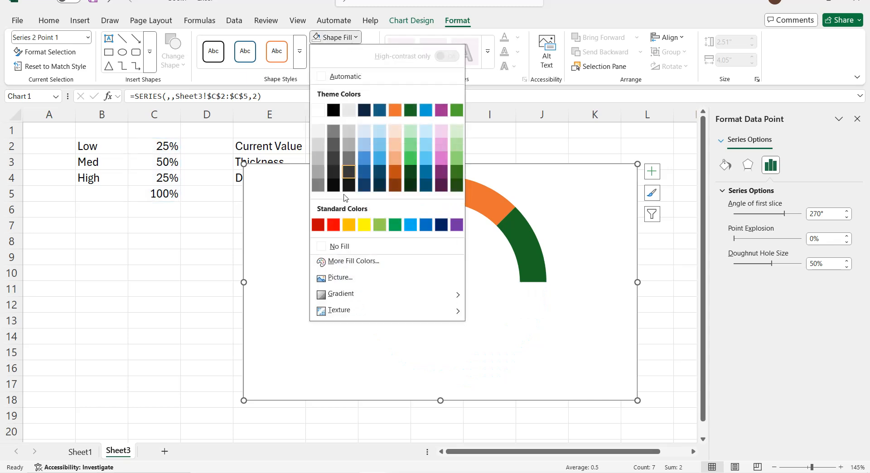
{"action": "left_click", "coordinate": [334, 225]}
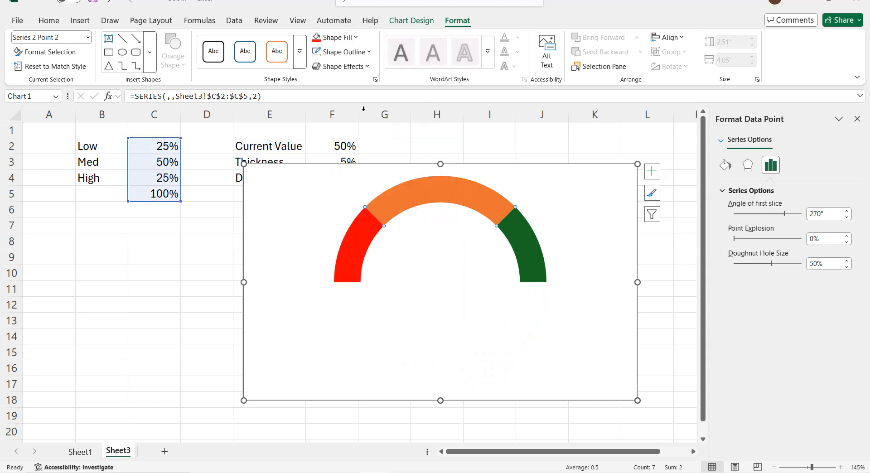
{"action": "left_click", "coordinate": [356, 38]}
{"action": "left_click", "coordinate": [365, 225]}
{"action": "left_click", "coordinate": [356, 37]}
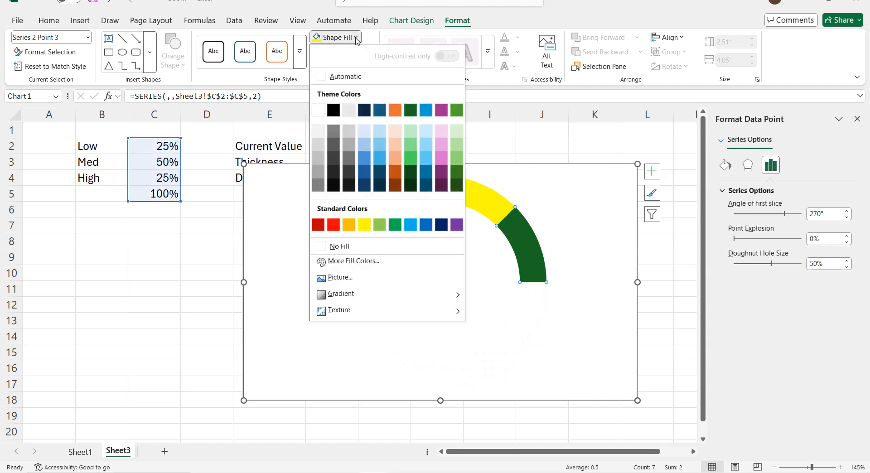
{"action": "left_click", "coordinate": [400, 225]}
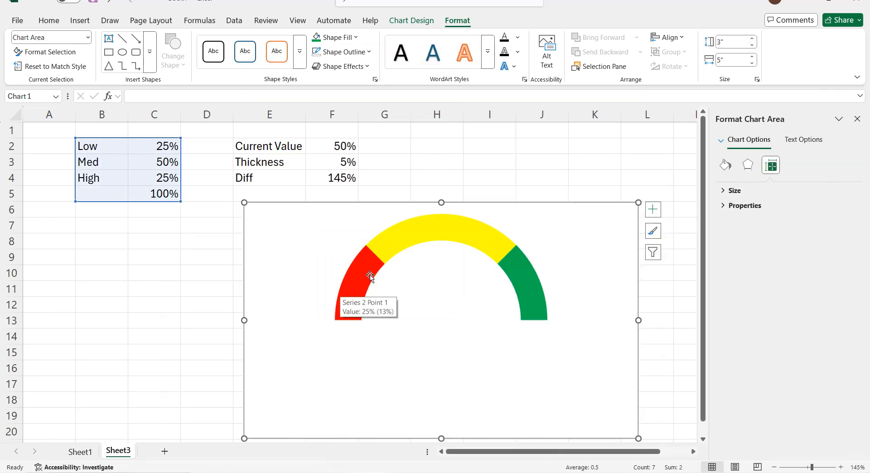
Step: Add a third data series to the chart using F2:F4 as its values
{"action": "right_click", "coordinate": [371, 276]}
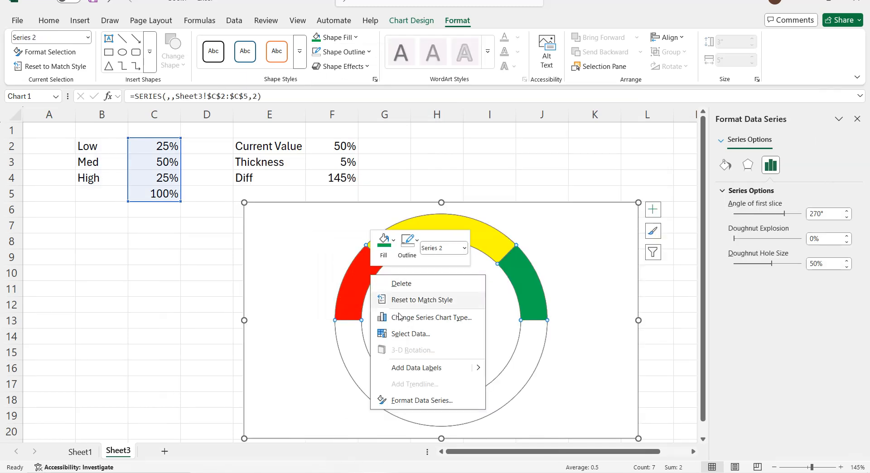
{"action": "left_click", "coordinate": [399, 334]}
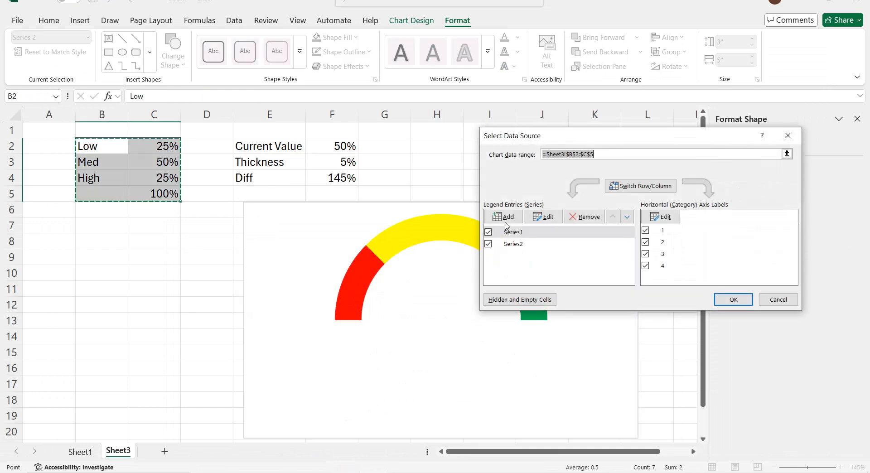
{"action": "left_click", "coordinate": [505, 220]}
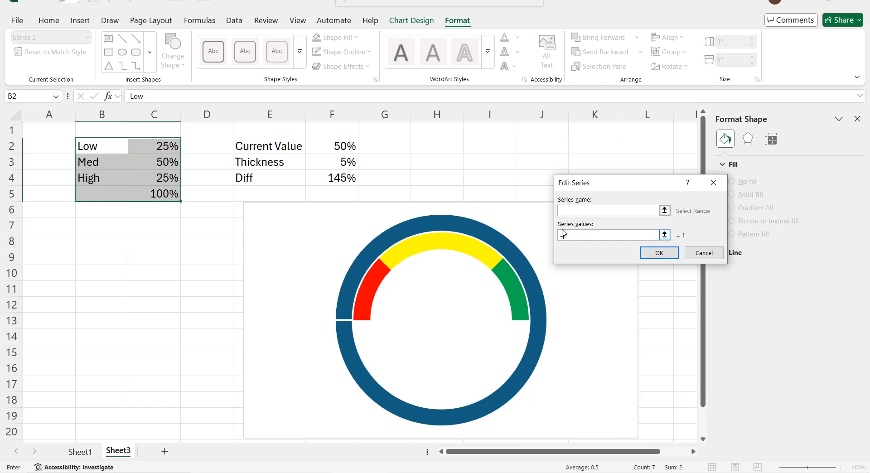
{"action": "left_click_drag", "start_coordinate": [334, 145], "coordinate": [339, 176]}
{"action": "left_click", "coordinate": [659, 254]}
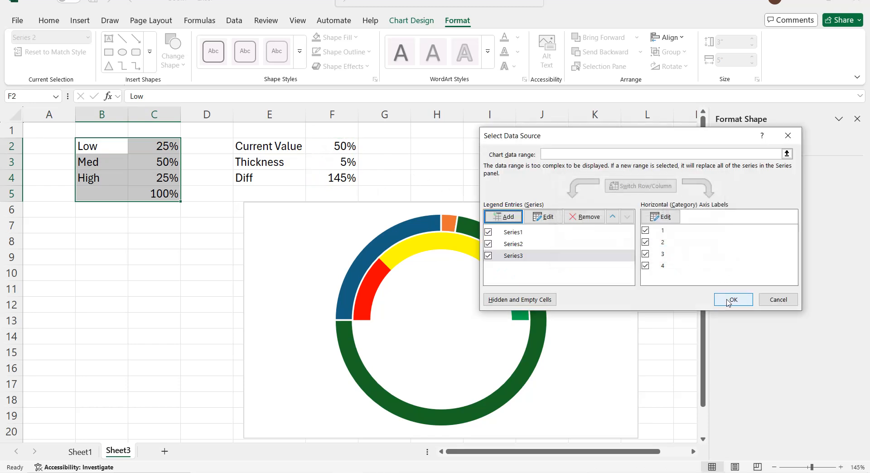
{"action": "left_click", "coordinate": [732, 298]}
Step: Change the chart type of Series3 to Pie in the custom combination
{"action": "left_click", "coordinate": [488, 238]}
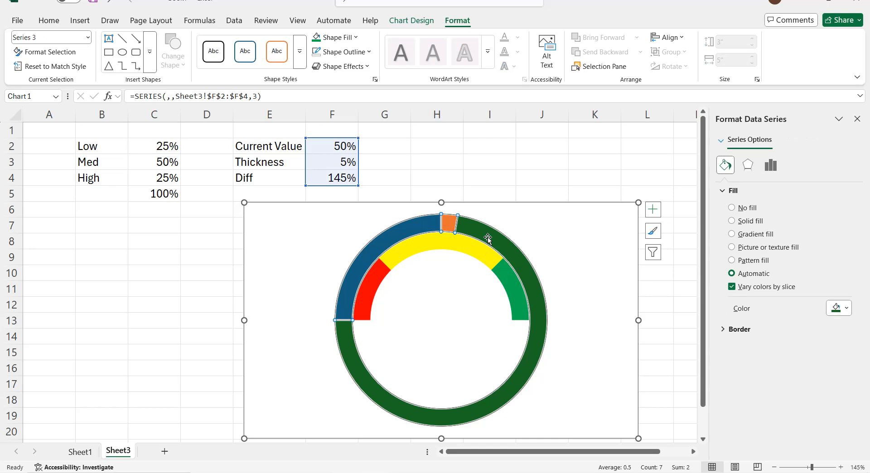
{"action": "left_click", "coordinate": [412, 20]}
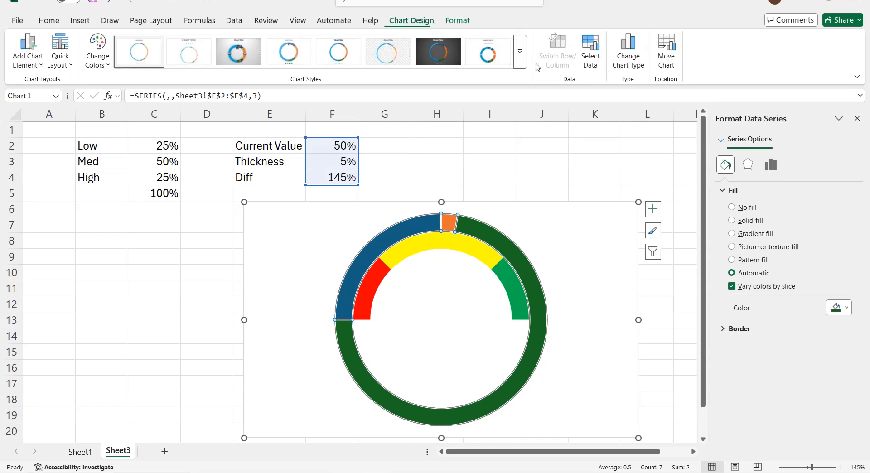
{"action": "left_click", "coordinate": [627, 59]}
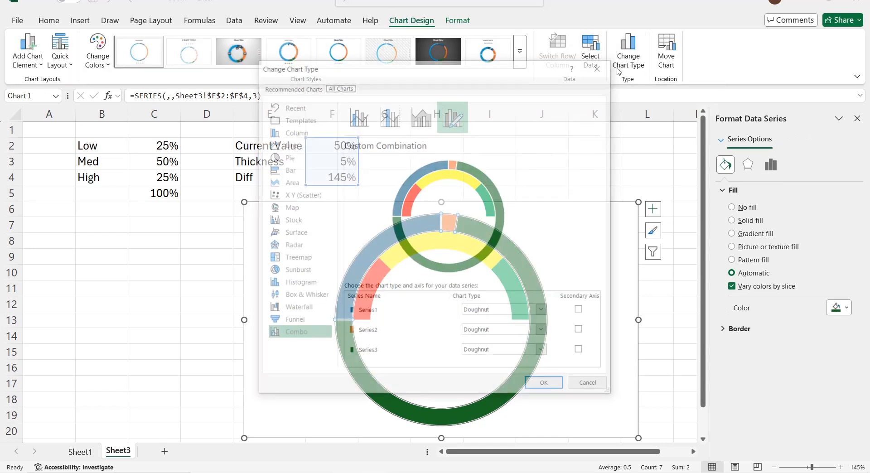
{"action": "left_click", "coordinate": [544, 352]}
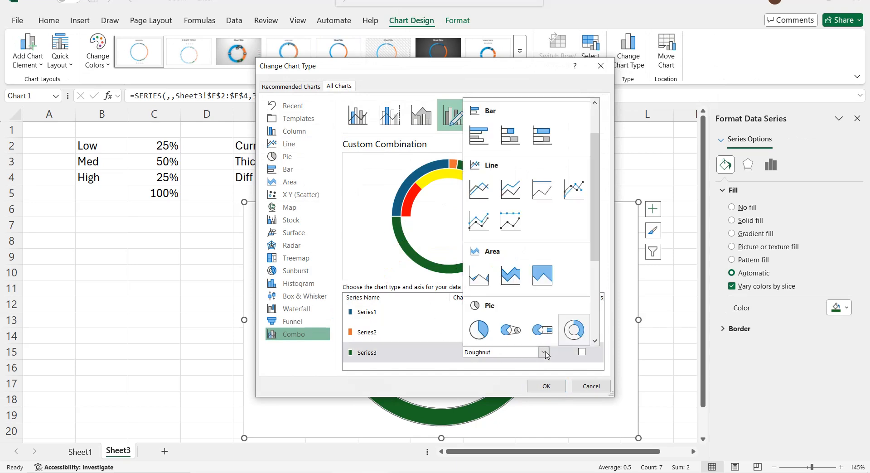
{"action": "left_click", "coordinate": [489, 333]}
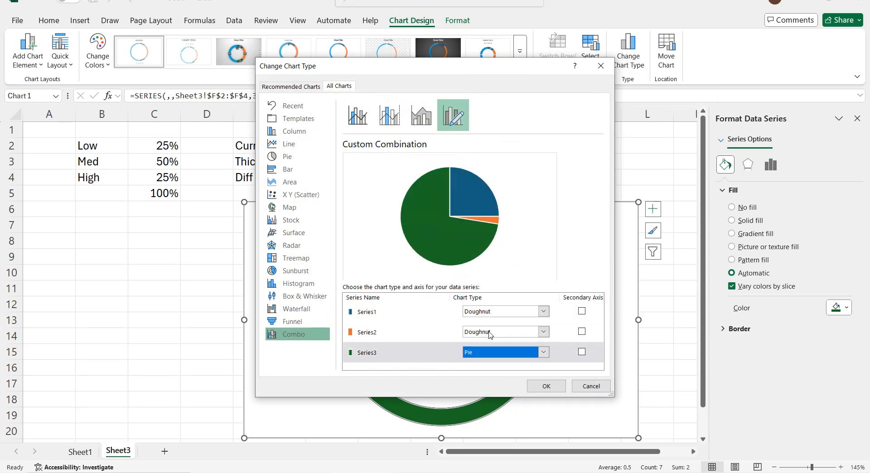
{"action": "left_click", "coordinate": [546, 385]}
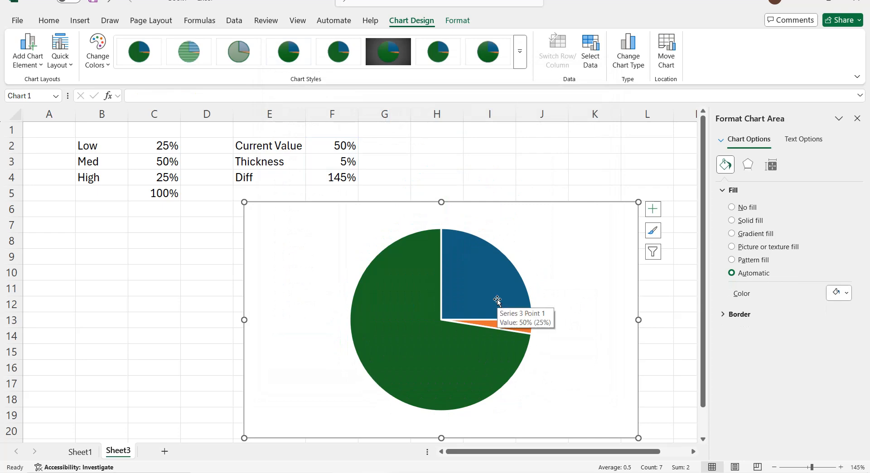
Step: Remove the outline from each of the three pie slices
{"action": "left_click", "coordinate": [500, 303]}
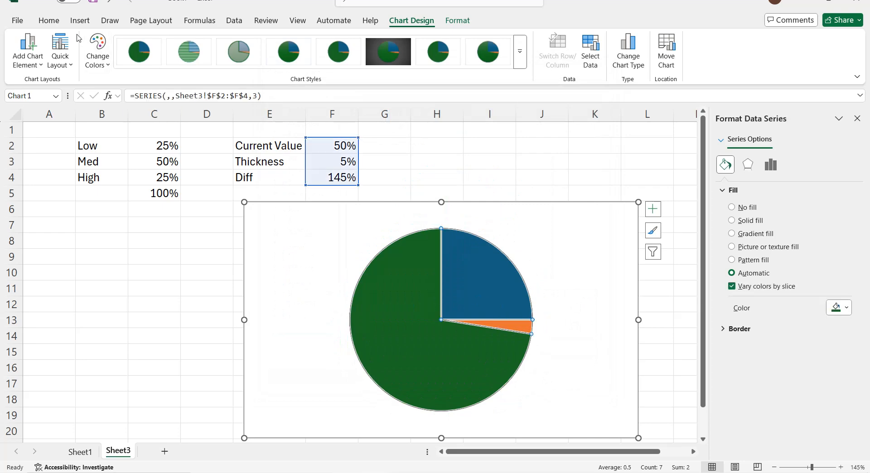
{"action": "left_click", "coordinate": [49, 21]}
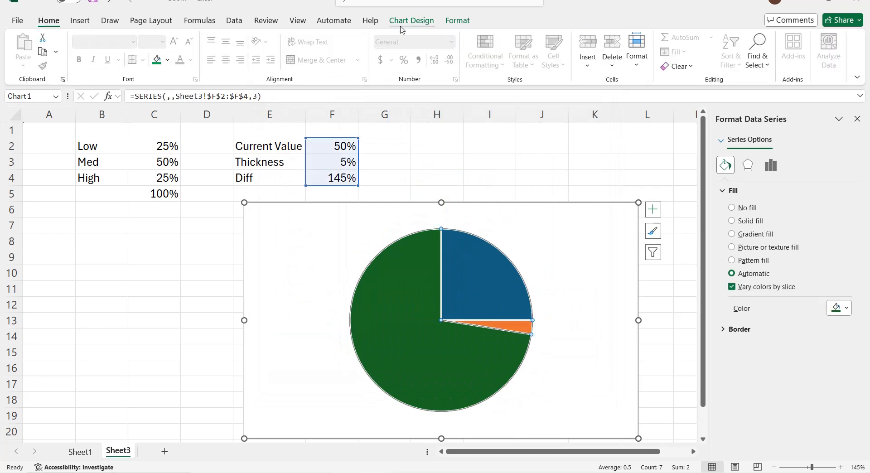
{"action": "left_click", "coordinate": [446, 244]}
{"action": "left_click", "coordinate": [457, 20]}
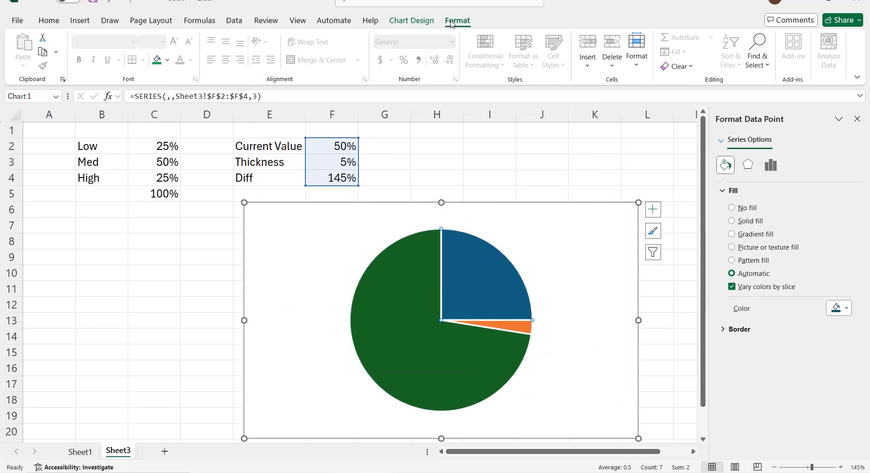
{"action": "left_click", "coordinate": [370, 52]}
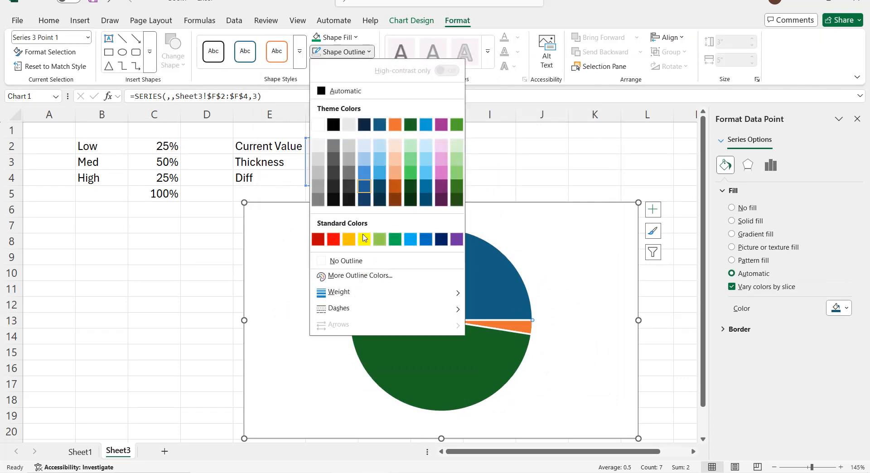
{"action": "left_click", "coordinate": [345, 261]}
{"action": "left_click", "coordinate": [481, 325]}
{"action": "left_click", "coordinate": [319, 55]}
{"action": "left_click", "coordinate": [429, 312]}
{"action": "left_click", "coordinate": [318, 55]}
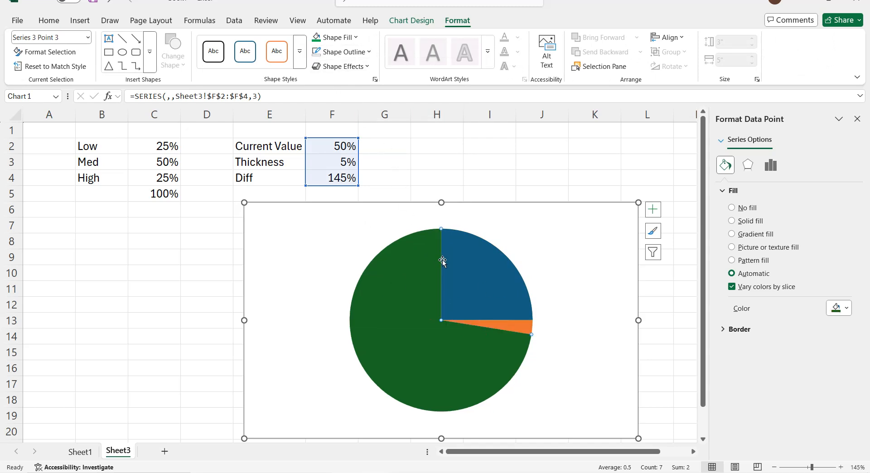
Step: Set the pie series' angle of first slice to 270°
{"action": "right_click", "coordinate": [523, 280]}
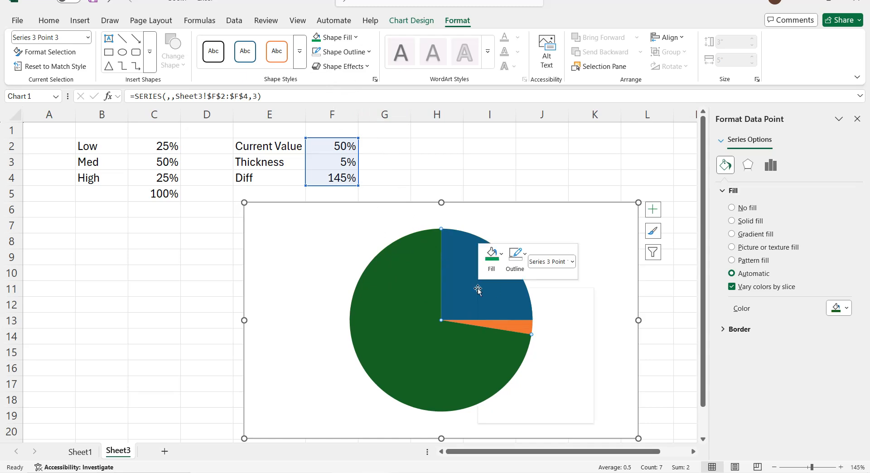
{"action": "left_click", "coordinate": [524, 414]}
{"action": "left_click", "coordinate": [814, 256]}
{"action": "type", "text": "2"}
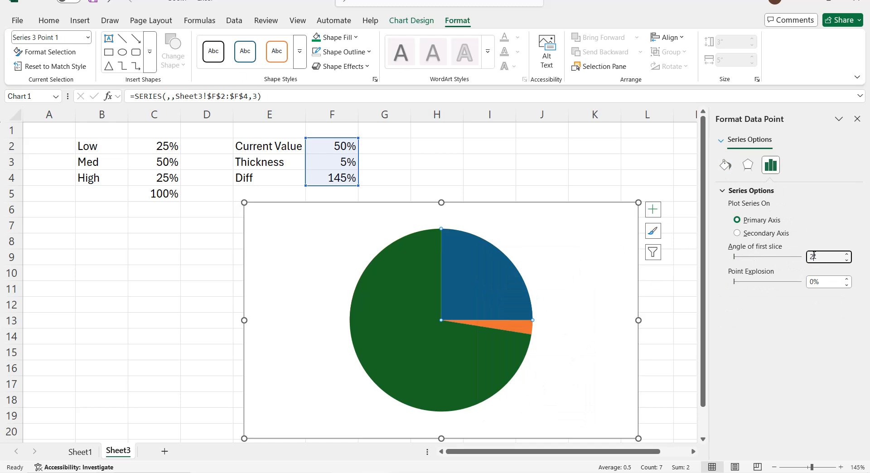
{"action": "type", "text": "70"}
{"action": "key", "text": "Return"}
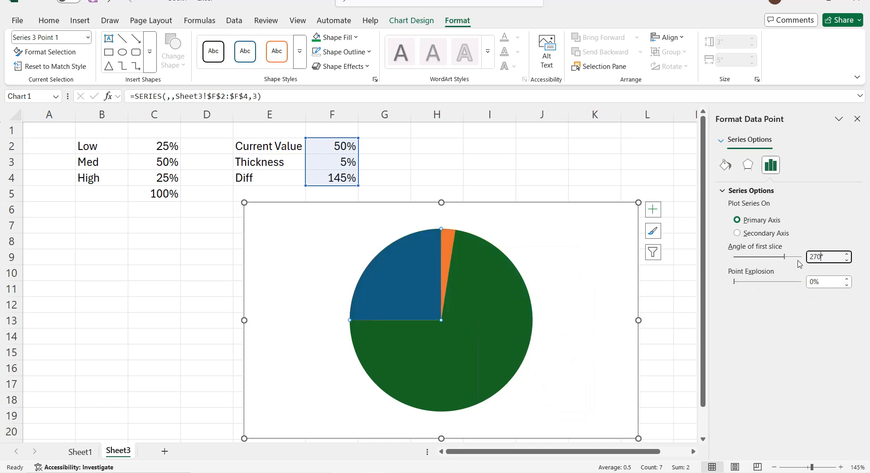
Step: Set the pie's Current Value and Diff slices to no fill, leaving the Thickness slice as the needle
{"action": "left_click", "coordinate": [403, 270]}
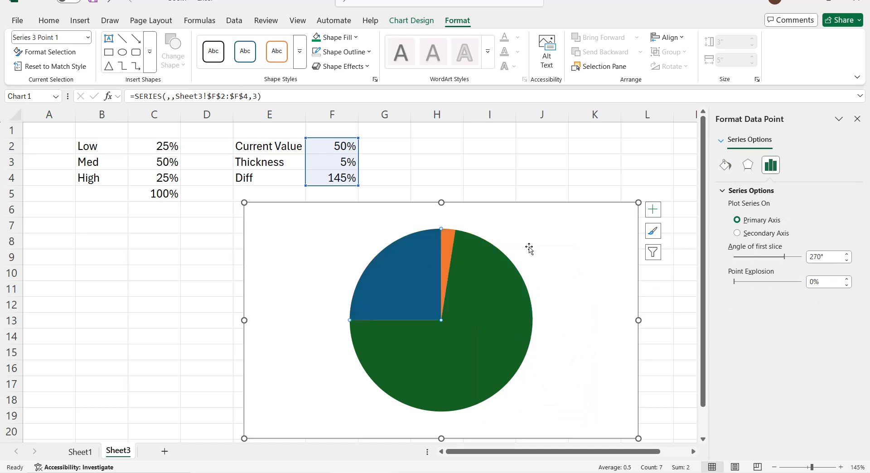
{"action": "left_click", "coordinate": [725, 166]}
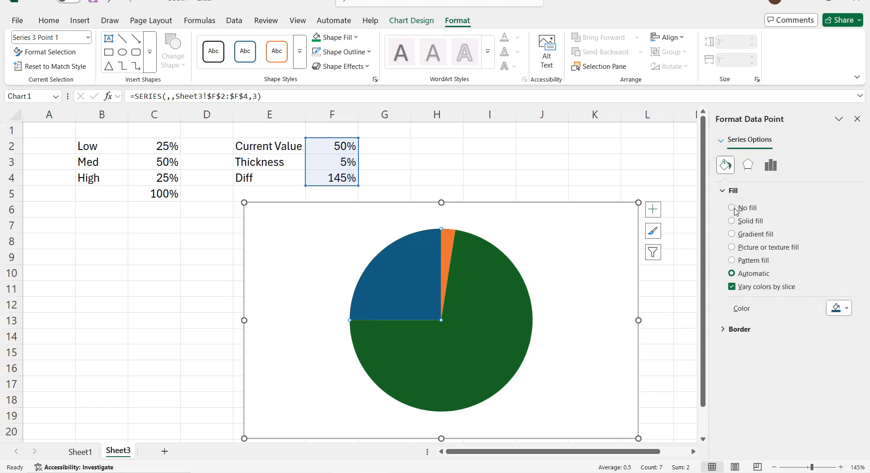
{"action": "left_click", "coordinate": [733, 208]}
{"action": "left_click", "coordinate": [471, 286]}
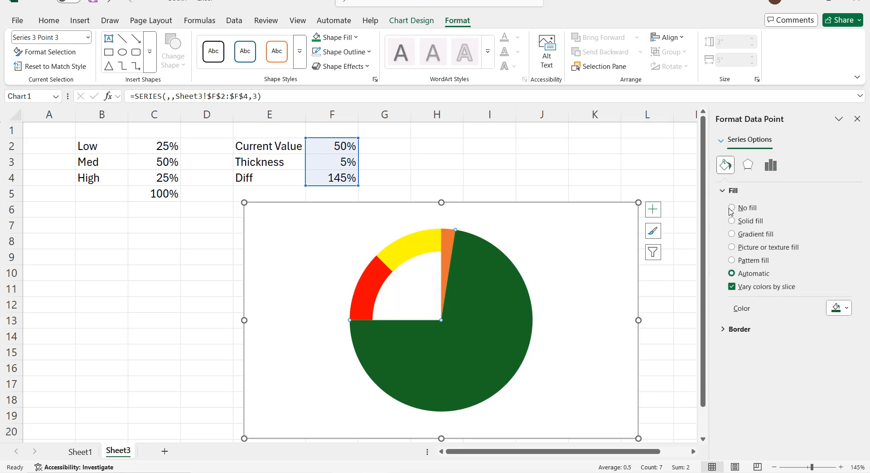
{"action": "left_click", "coordinate": [731, 208]}
Step: Fill the Thickness needle slice with solid black and nudge the chart slightly up and to the left
{"action": "left_click", "coordinate": [449, 247]}
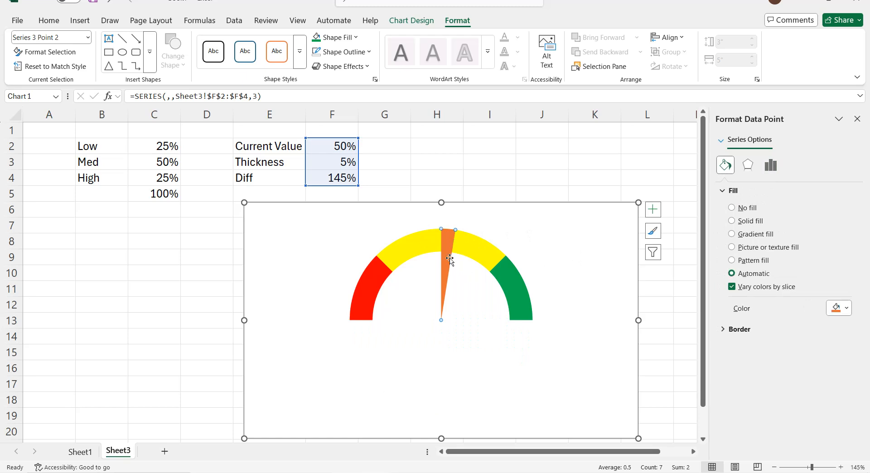
{"action": "left_click", "coordinate": [845, 309]}
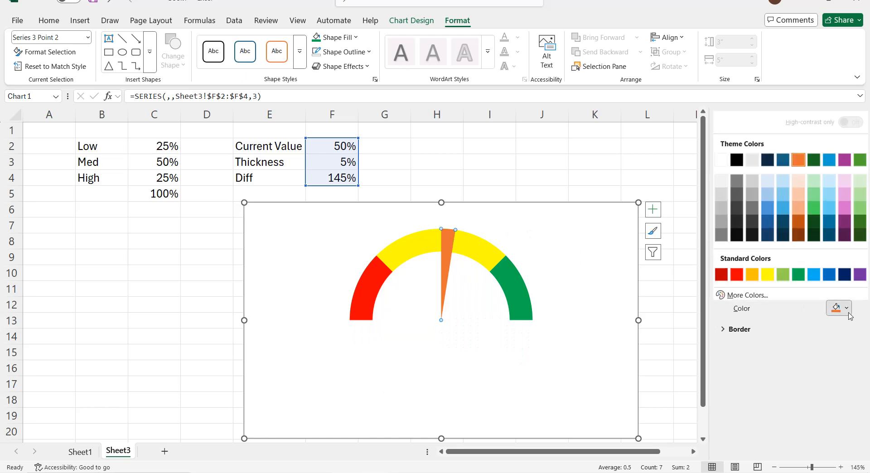
{"action": "left_click", "coordinate": [736, 165]}
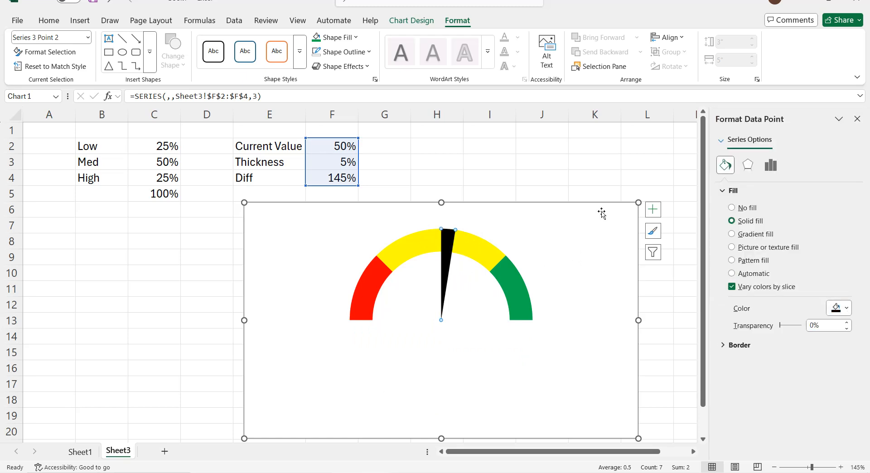
{"action": "left_click_drag", "start_coordinate": [486, 205], "coordinate": [482, 198]}
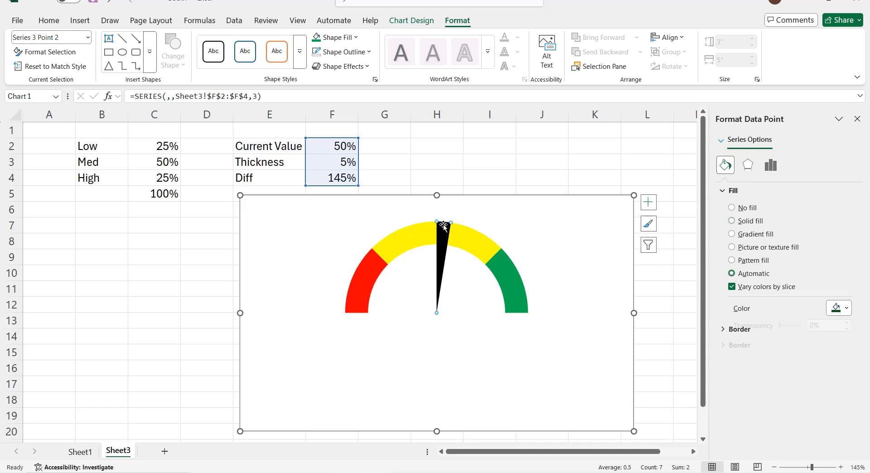
Step: Add a data label to the black needle slice and select that label
{"action": "left_click", "coordinate": [648, 206]}
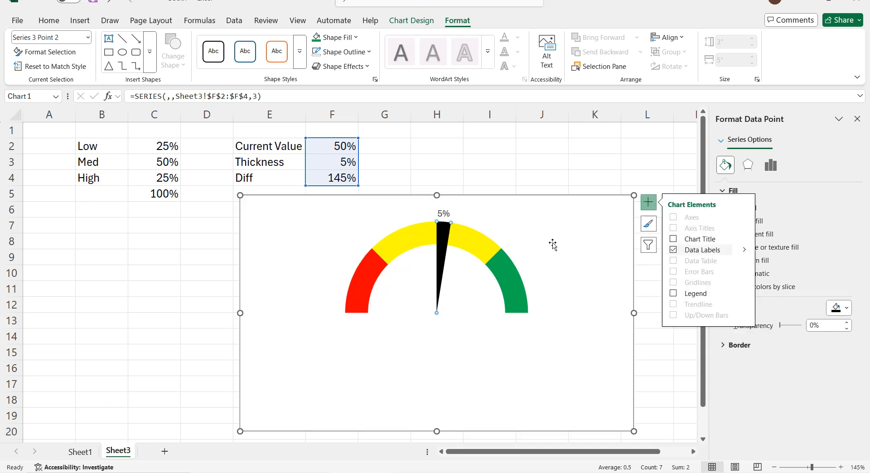
{"action": "left_click", "coordinate": [458, 219]}
{"action": "left_click", "coordinate": [450, 214]}
{"action": "left_click", "coordinate": [445, 211]}
Step: Insert a cell-reference field into the needle's data label, linked to the Current Value in Sheet3!$F$2
{"action": "right_click", "coordinate": [450, 208]}
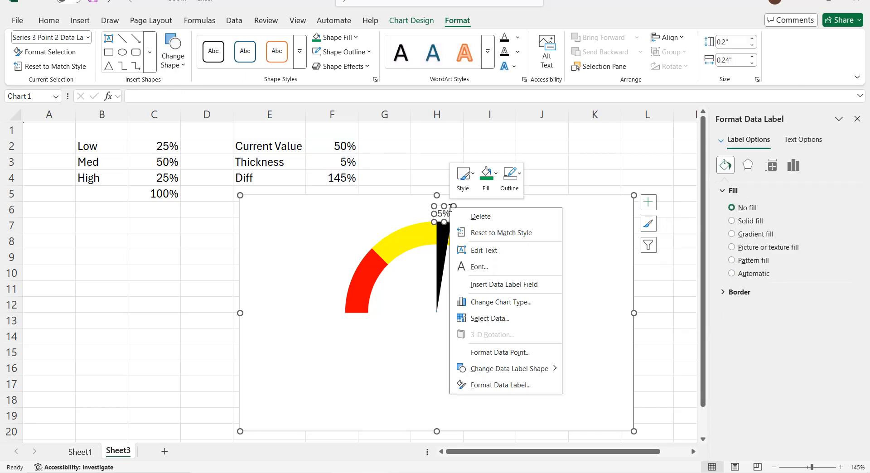
{"action": "left_click", "coordinate": [492, 285]}
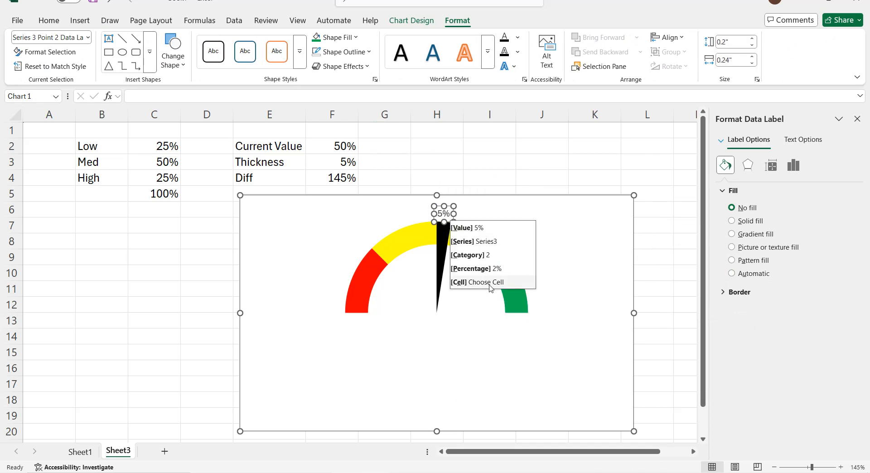
{"action": "left_click", "coordinate": [489, 283]}
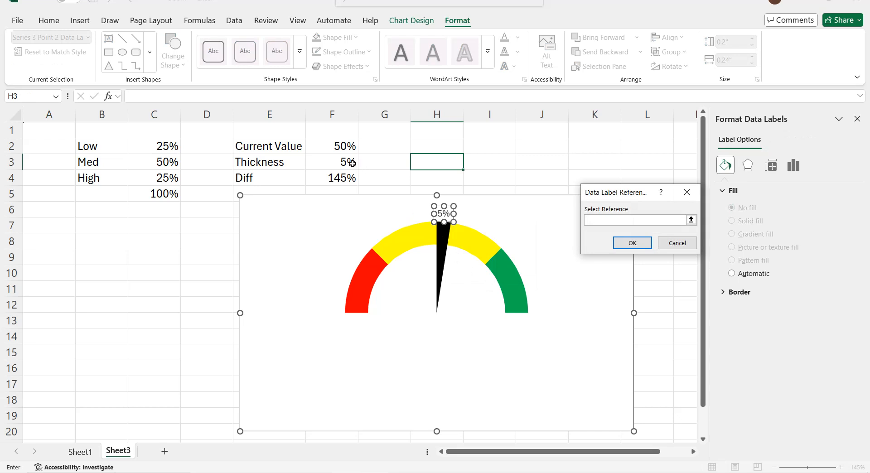
{"action": "left_click", "coordinate": [341, 146]}
{"action": "left_click", "coordinate": [621, 246]}
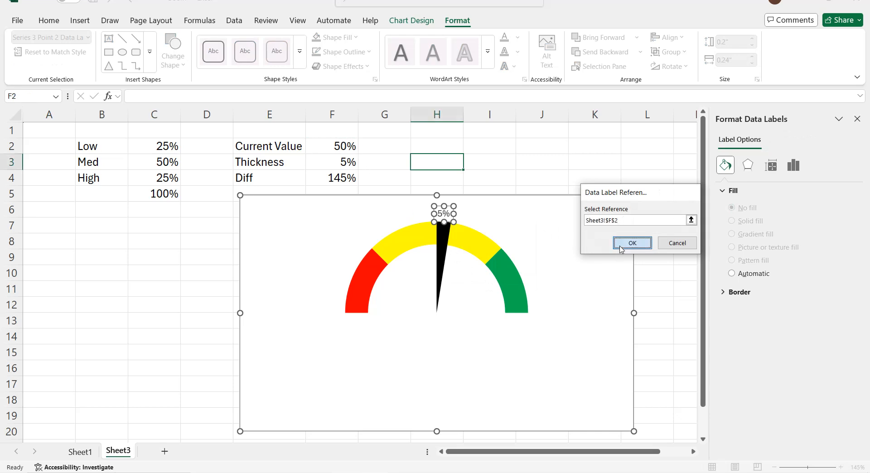
Step: Delete the original 5% value from the needle's label text, keeping only the field linked to the current value
{"action": "left_click", "coordinate": [442, 212]}
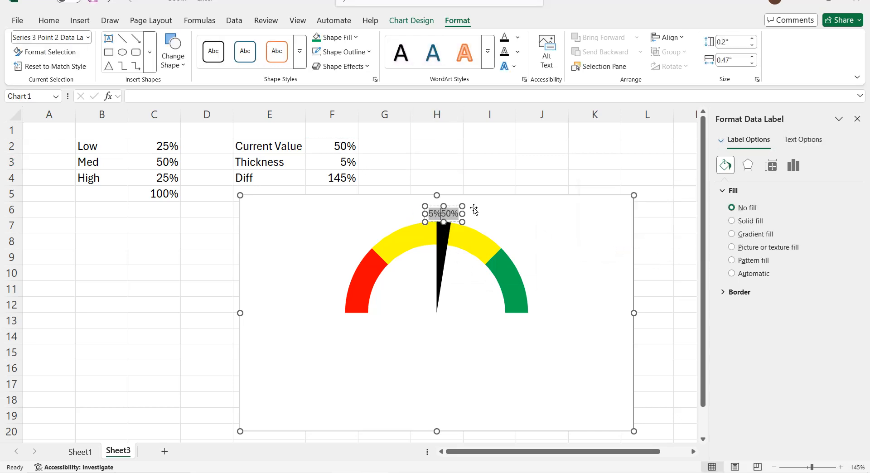
{"action": "key", "text": "BackSpace"}
{"action": "key", "text": "BackSpace"}
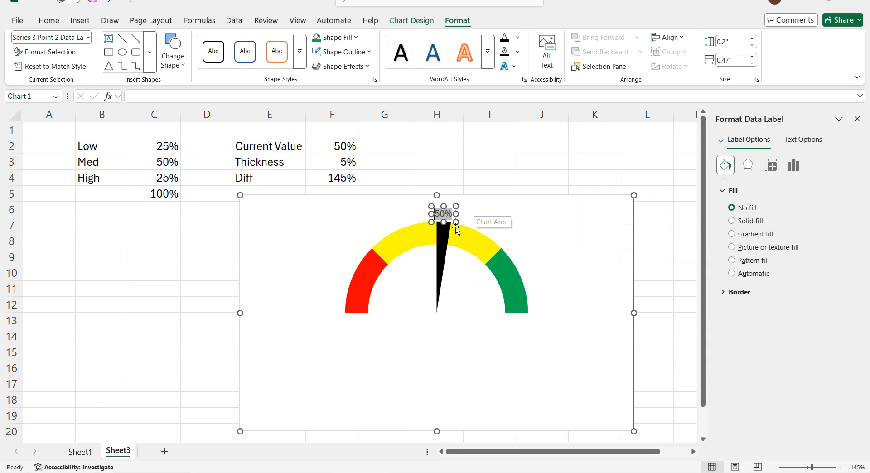
{"action": "key", "text": "Escape"}
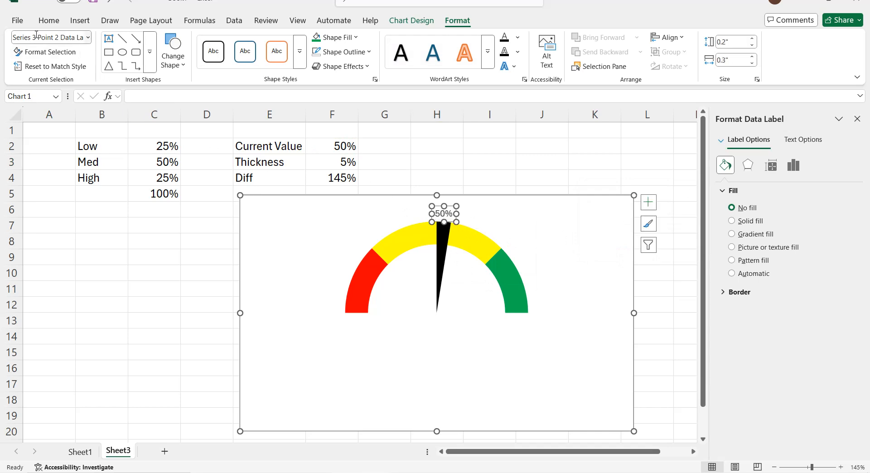
Step: Make the needle's data label bold and shift the chart slightly to the right
{"action": "left_click", "coordinate": [48, 21]}
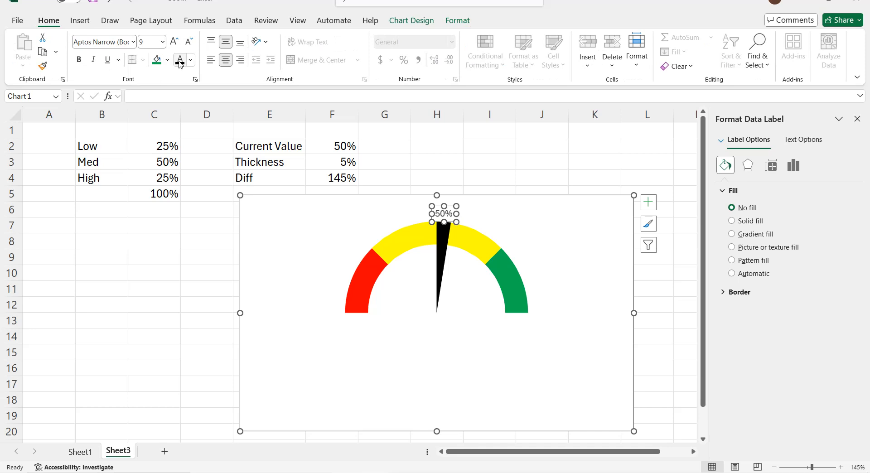
{"action": "left_click", "coordinate": [80, 60]}
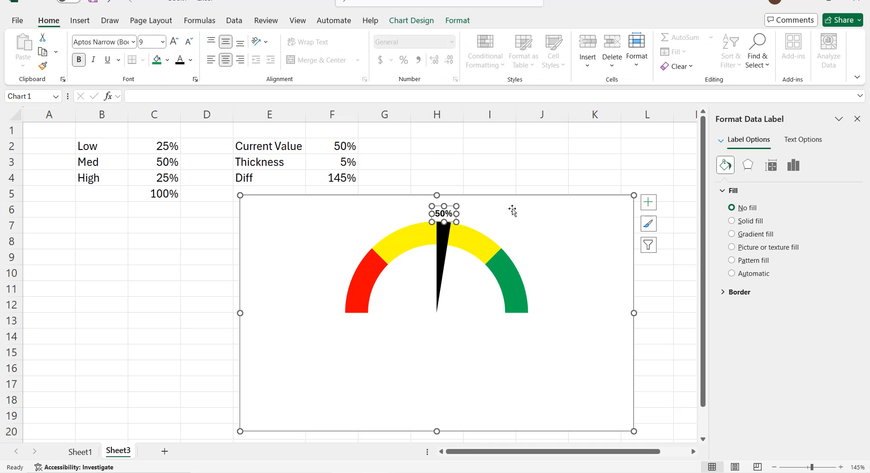
{"action": "left_click_drag", "start_coordinate": [514, 202], "coordinate": [528, 202]}
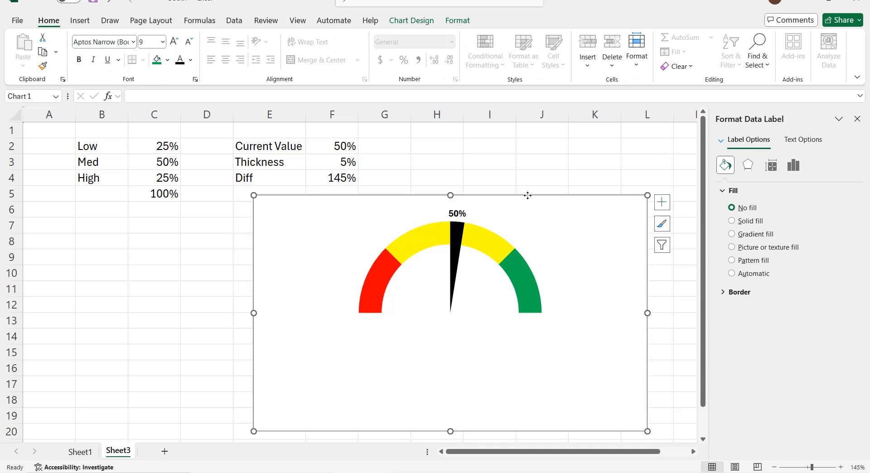
Step: Set the Current Value in cell F2 to 45% to test the needle
{"action": "left_click", "coordinate": [345, 145]}
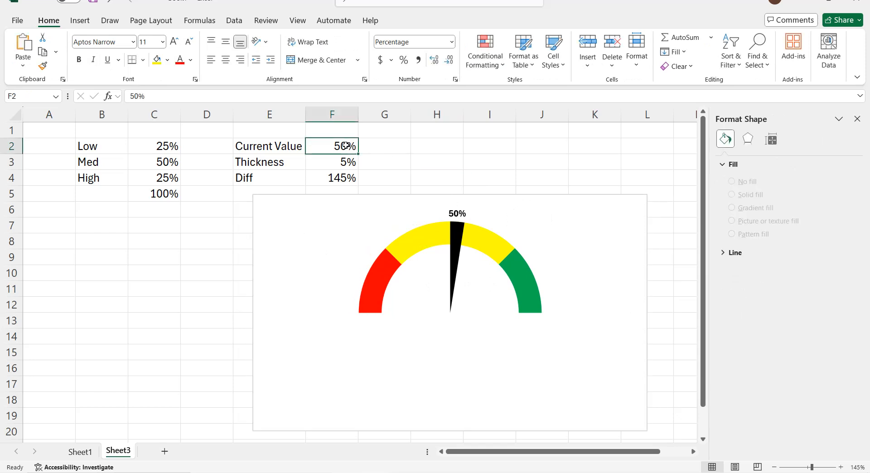
{"action": "type", "text": "45"}
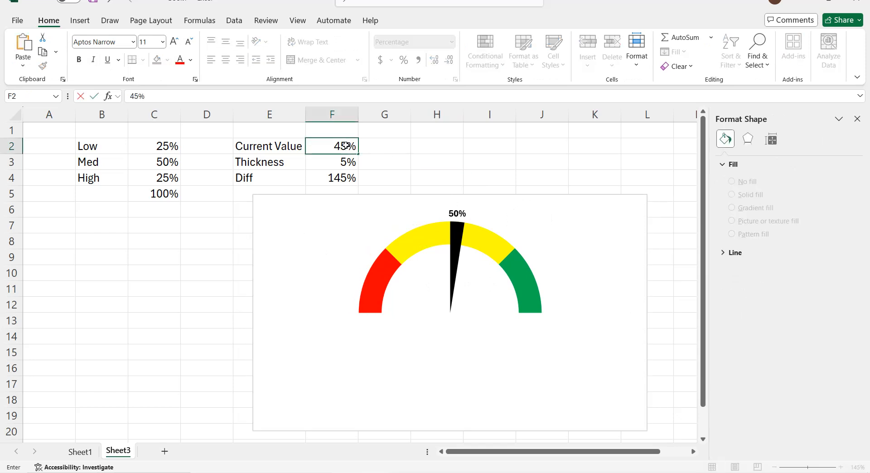
{"action": "key", "text": "Return"}
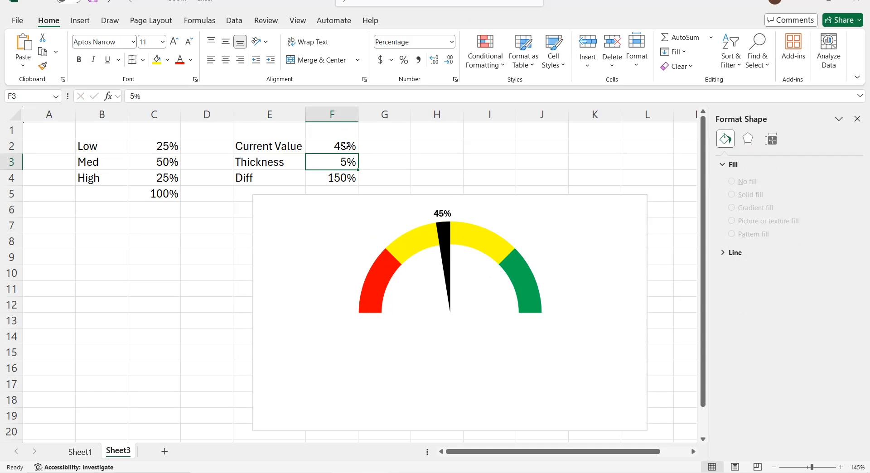
Step: Set the needle's Thickness in cell F3 to 2%
{"action": "left_click", "coordinate": [345, 146]}
{"action": "left_click", "coordinate": [345, 161]}
{"action": "type", "text": "2"}
{"action": "key", "text": "Return"}
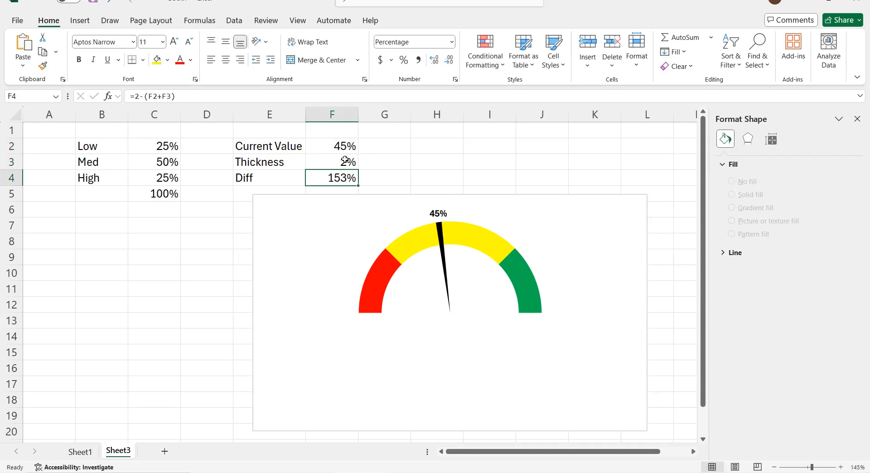
Step: Test the thinner needle with a Current Value of 34% in cell F2
{"action": "left_click", "coordinate": [350, 150]}
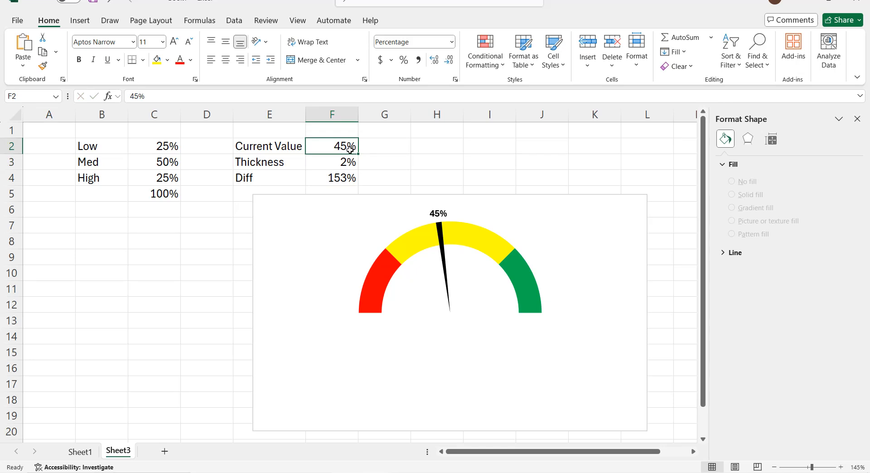
{"action": "type", "text": "34"}
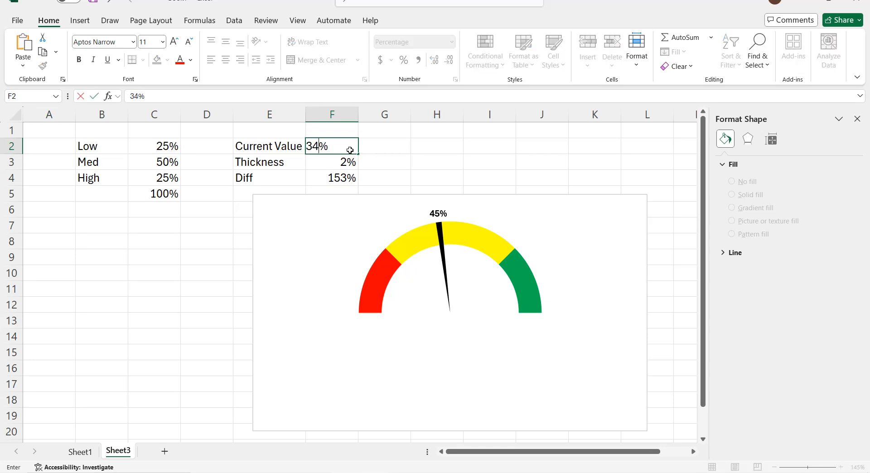
{"action": "key", "text": "Return"}
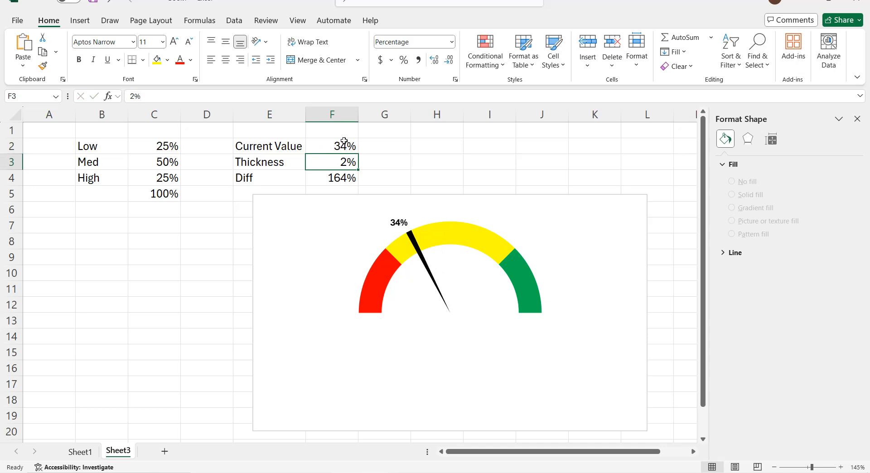
Step: Set the Current Value in cell F2 to 95%
{"action": "left_click", "coordinate": [338, 148]}
{"action": "type", "text": "95"}
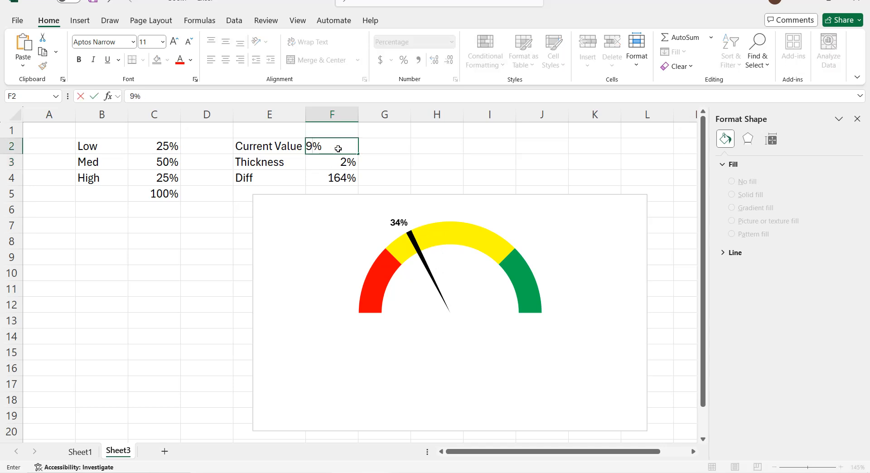
{"action": "key", "text": "Return"}
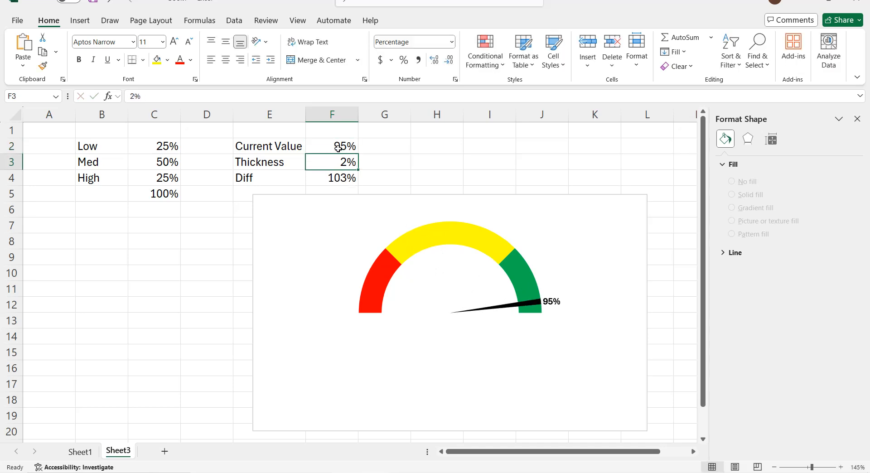